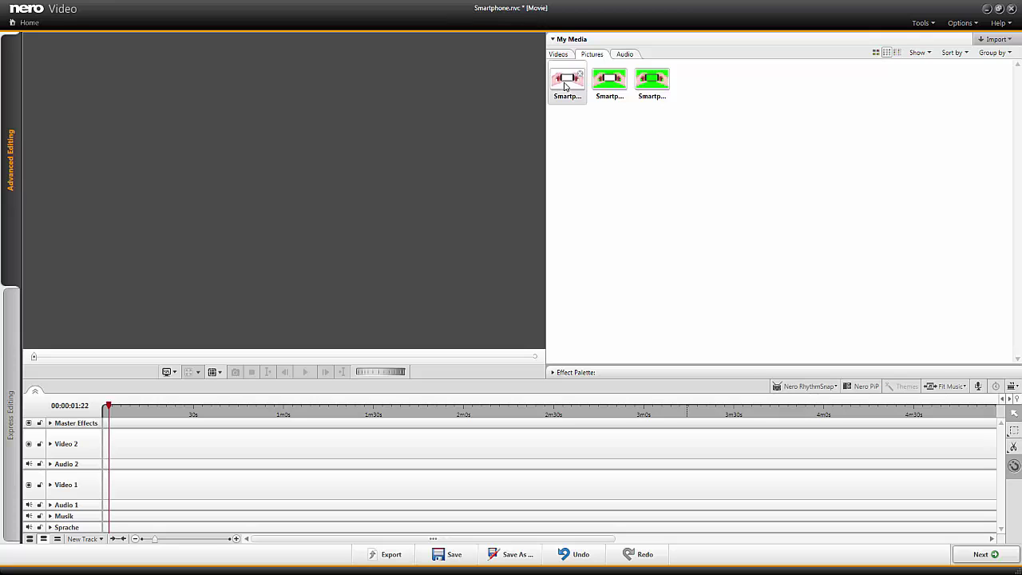
- Preview the smartphone picture, then place the Meer1 video at the start of Video 1
double_click(565, 85)
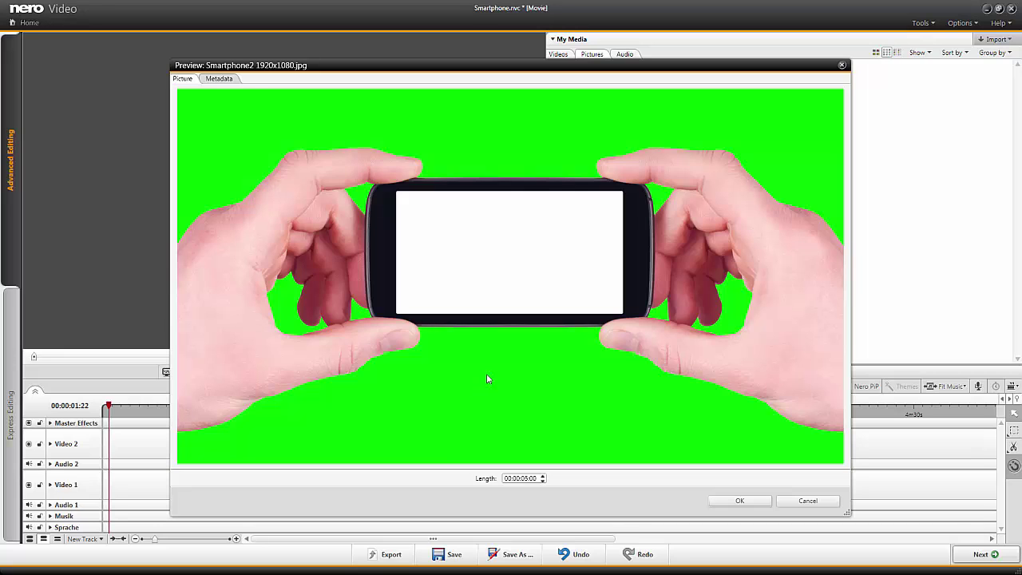
click(802, 500)
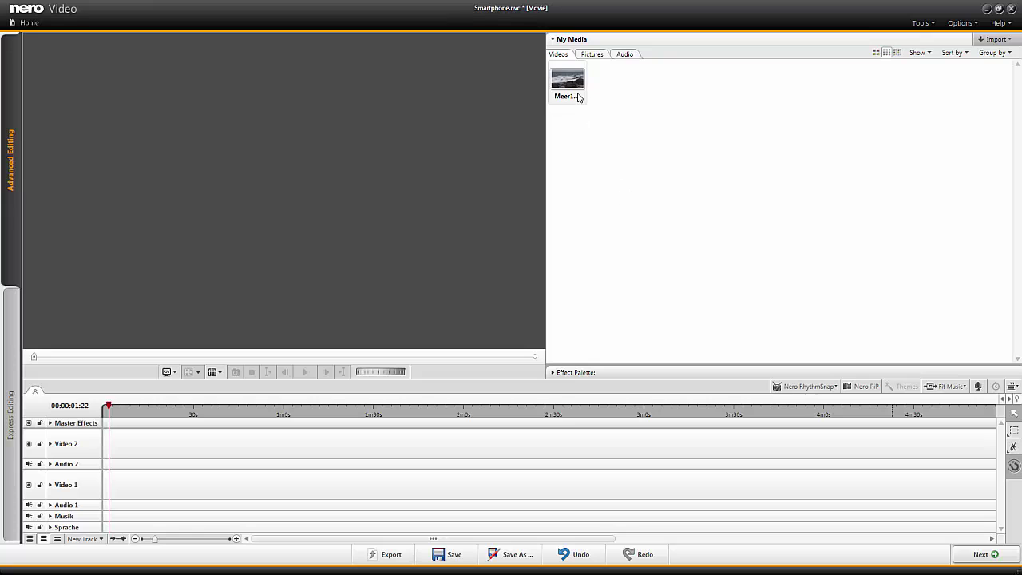
drag(572, 88, 102, 482)
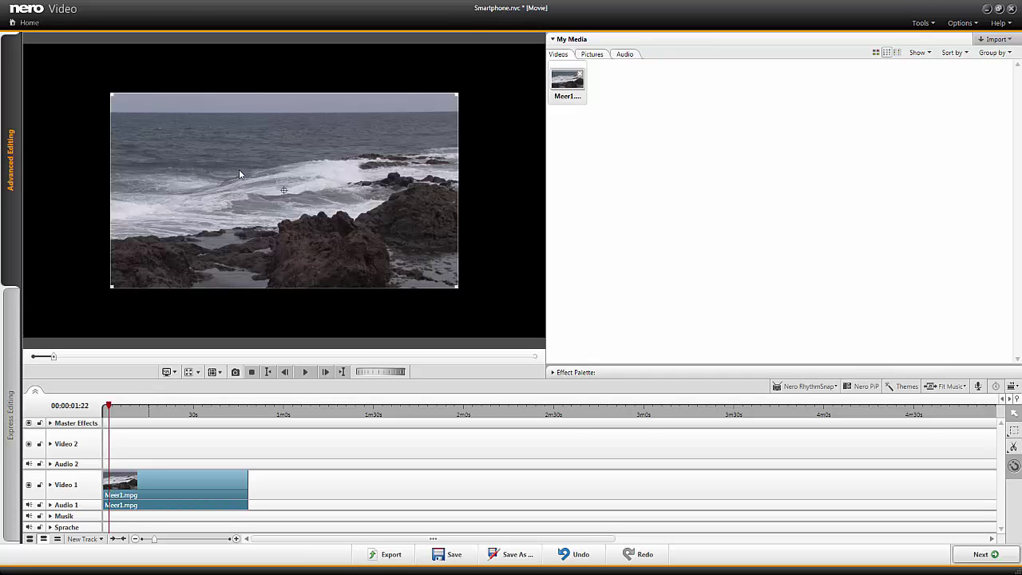
- Apply the Fit to Screen scale template to Meer1, scaling it to 150 both ways
click(554, 373)
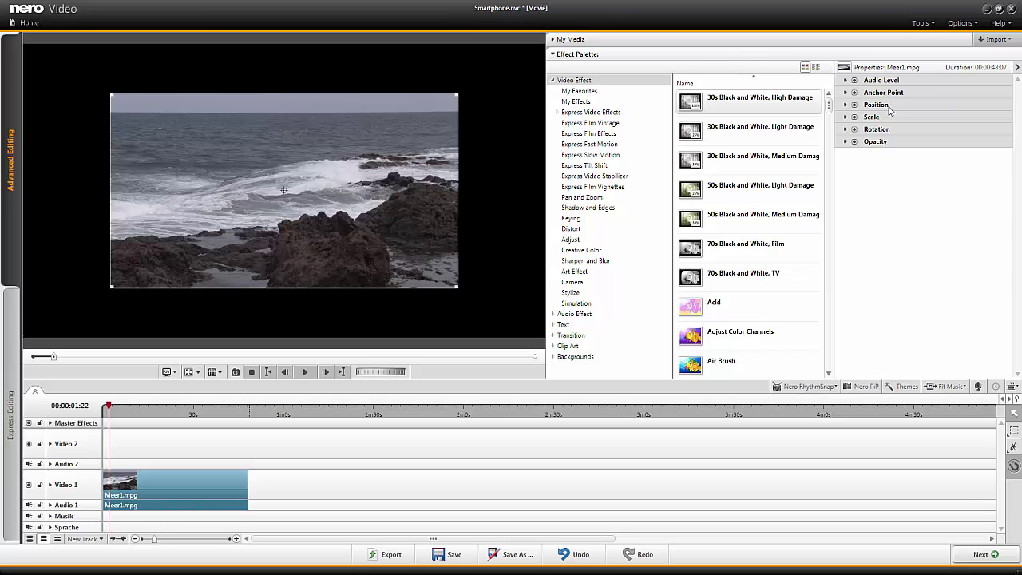
click(846, 117)
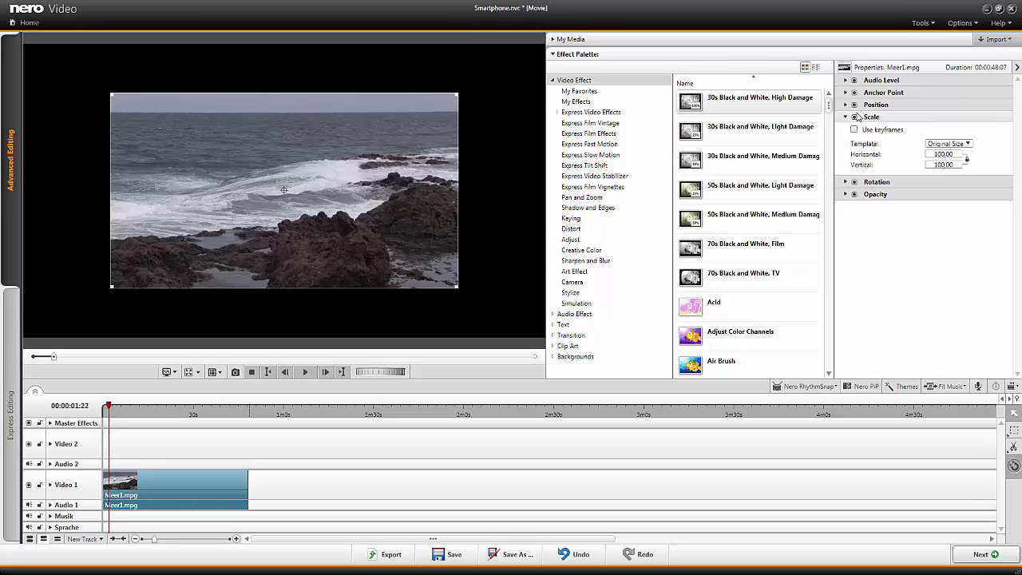
click(960, 144)
click(962, 163)
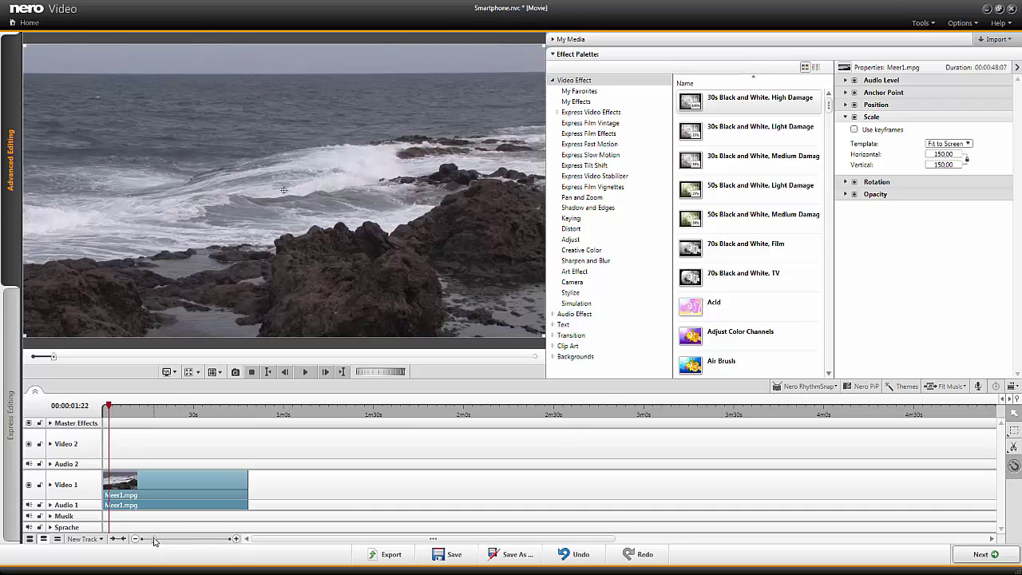
drag(154, 539, 181, 542)
click(612, 44)
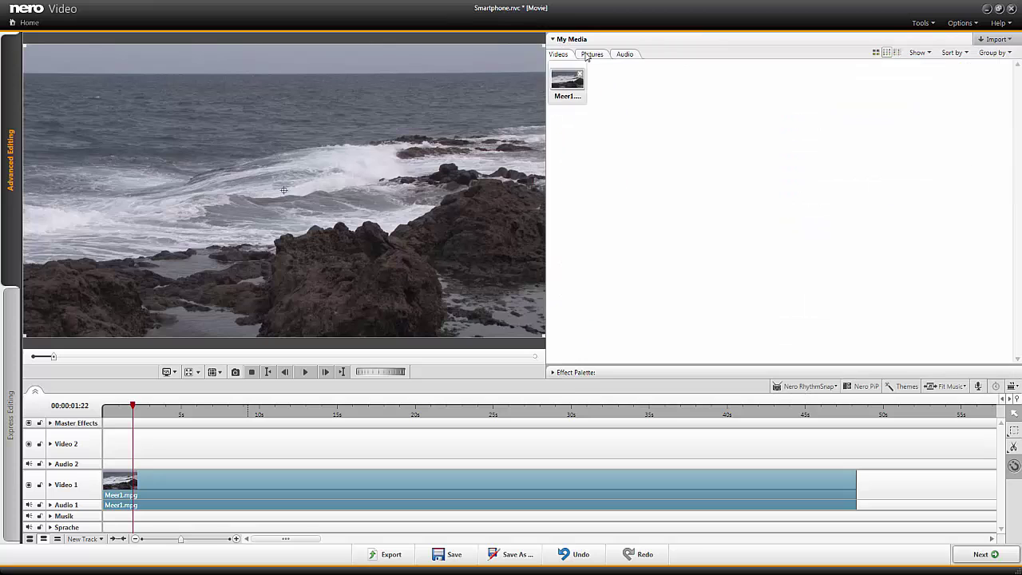
- Put Smartphone2 1920x1080.jpg on Video 2 and stretch it to end with Meer1
click(592, 56)
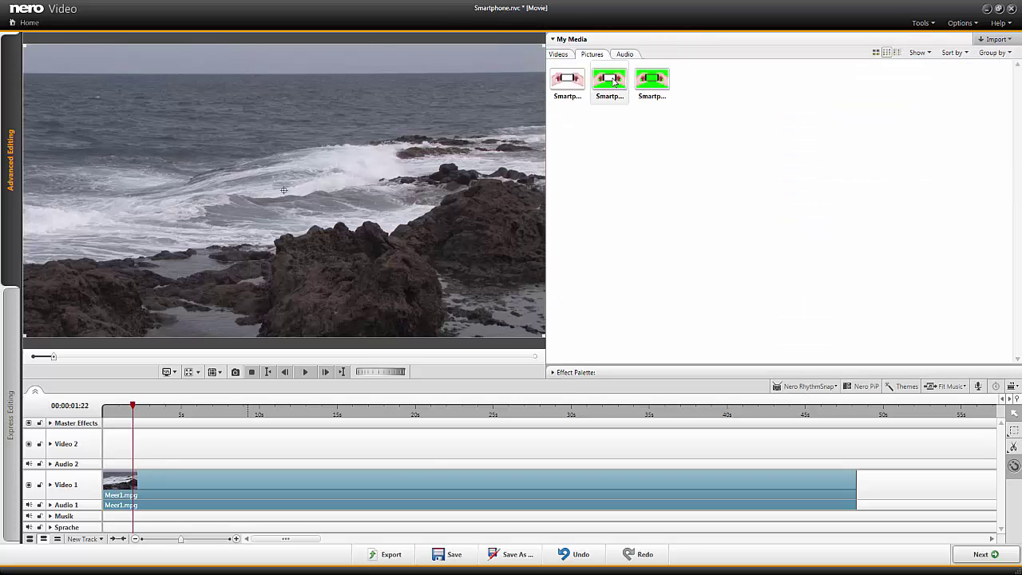
drag(614, 82, 103, 452)
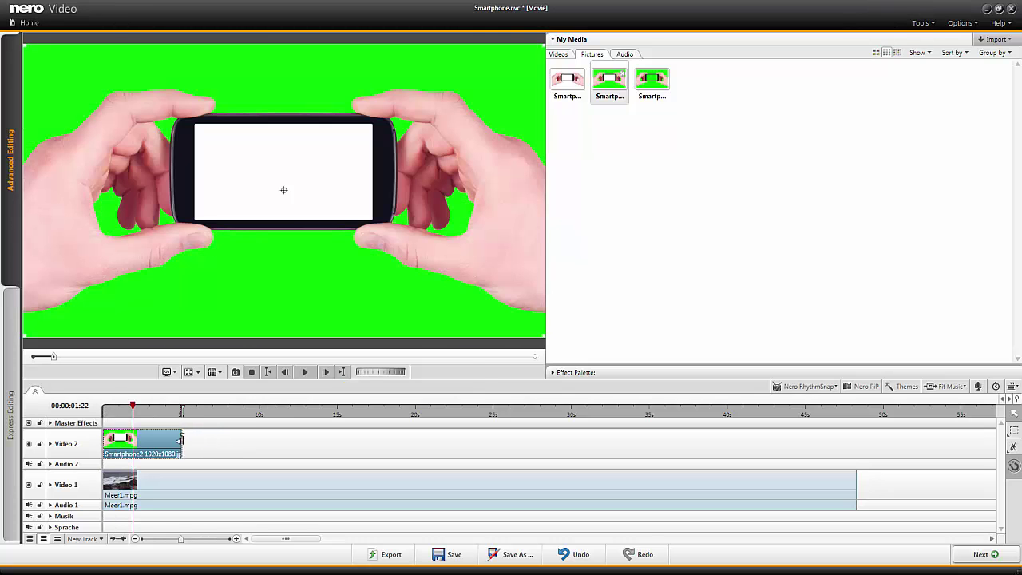
drag(180, 440, 854, 441)
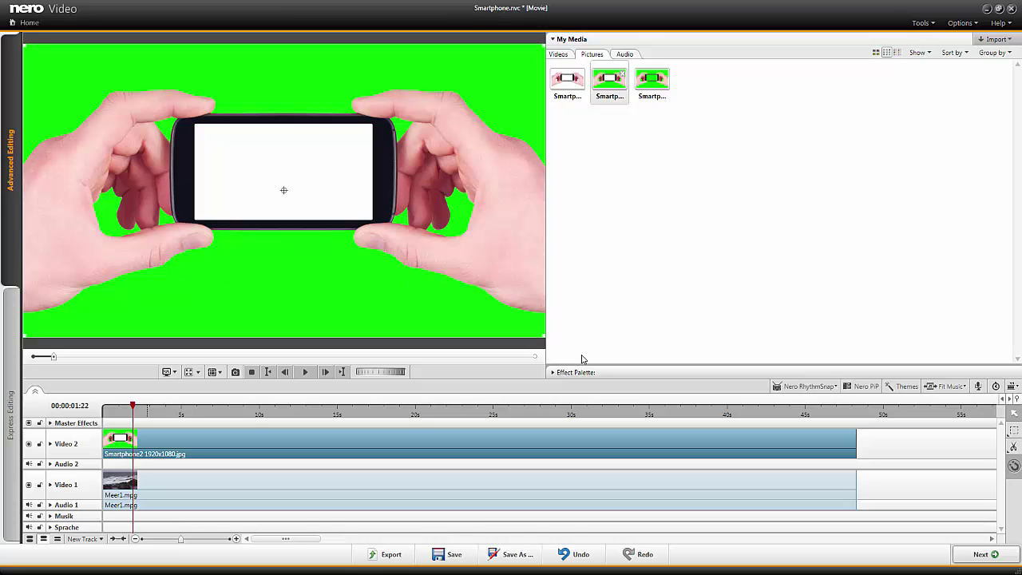
click(552, 373)
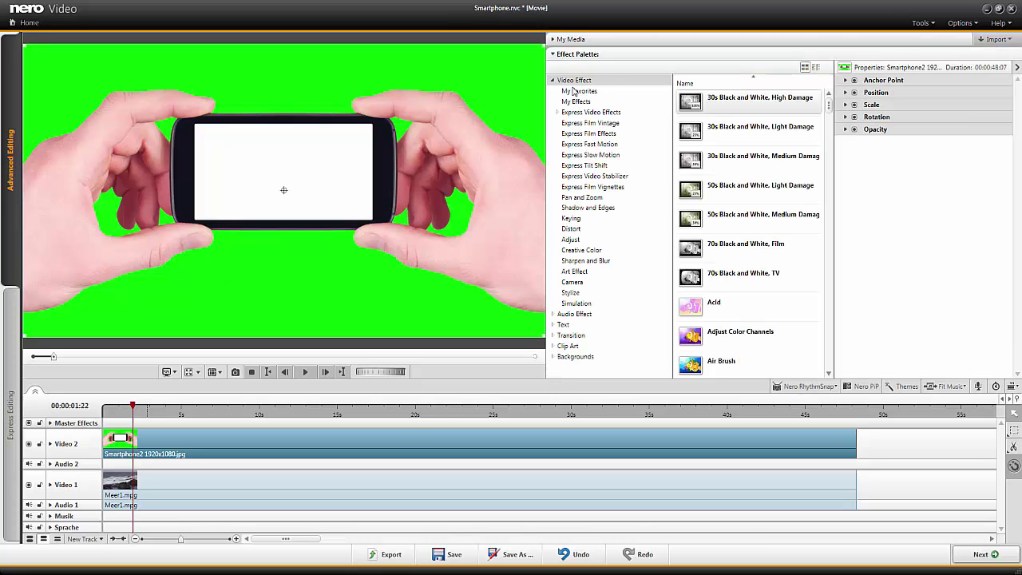
- Apply the Keying > Chroma Key effect to the Smartphone2 clip on Video 2
click(572, 220)
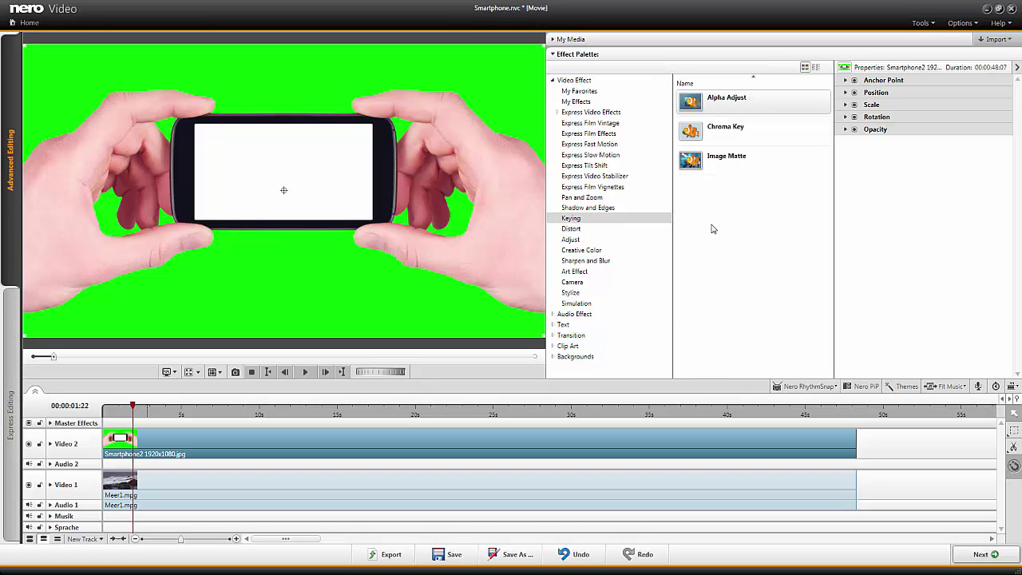
click(694, 130)
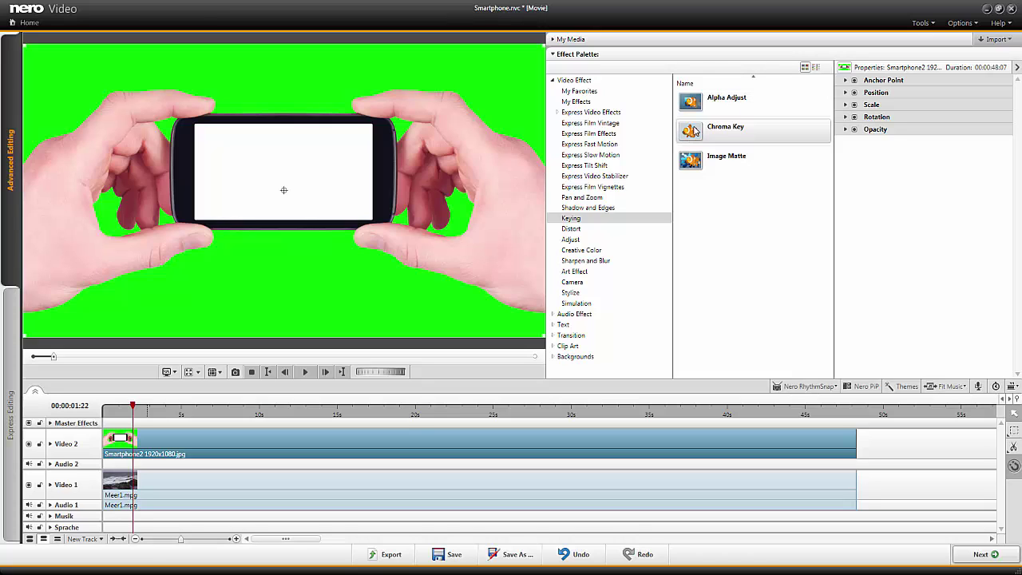
drag(694, 130, 156, 445)
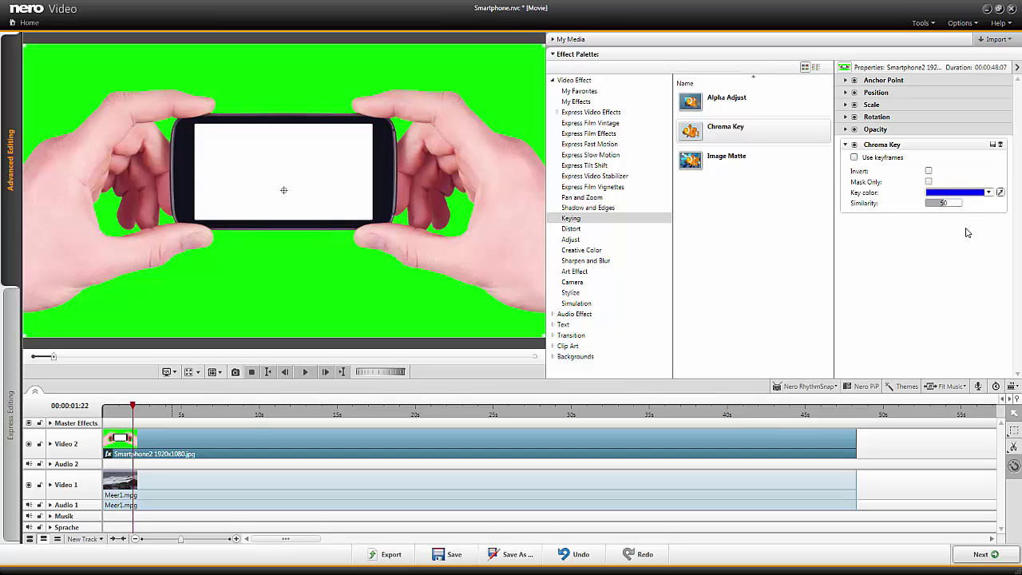
- Sample the green backdrop as the Chroma Key colour and raise similarity to 79
click(989, 195)
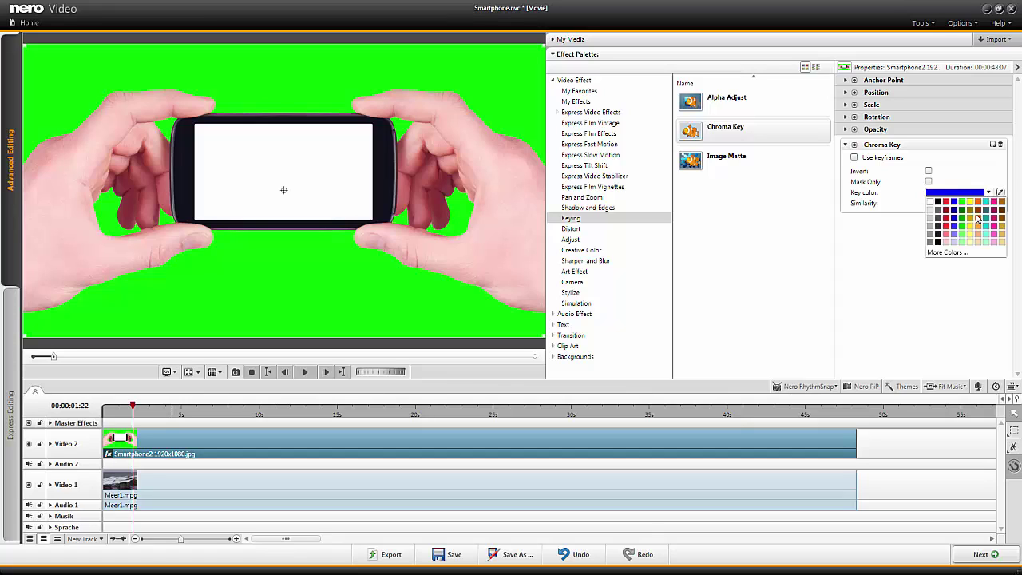
click(970, 179)
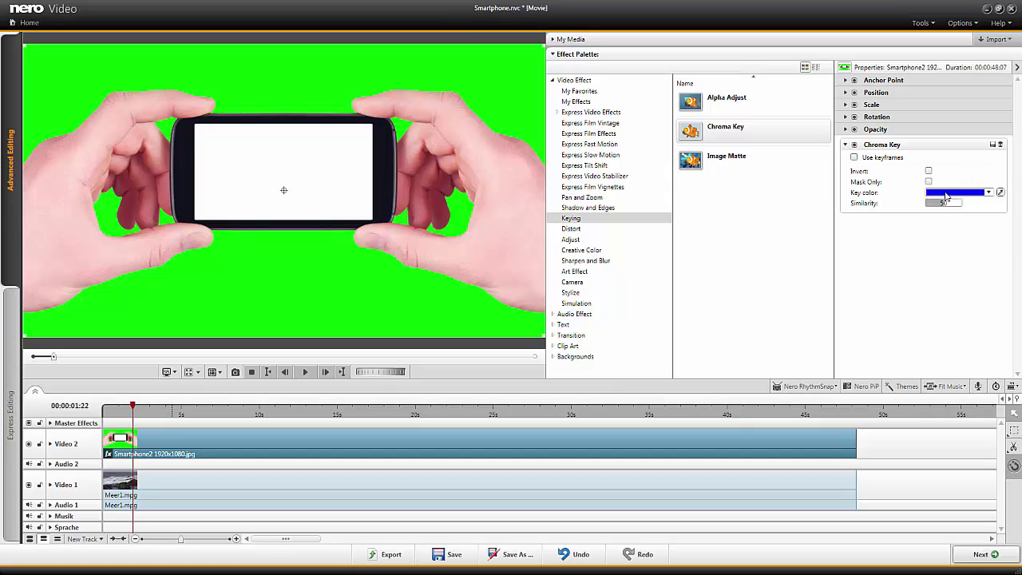
click(1000, 194)
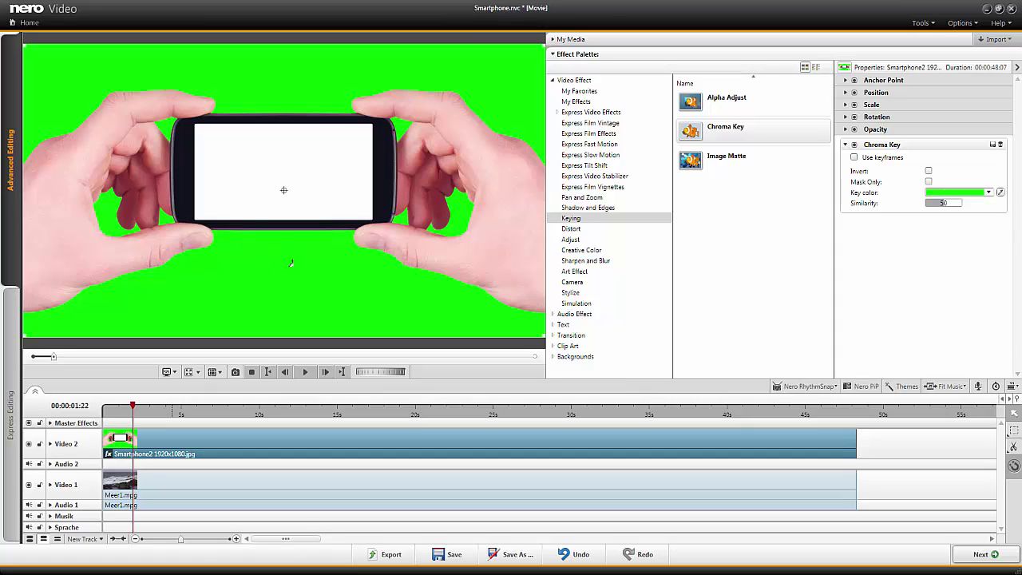
click(287, 265)
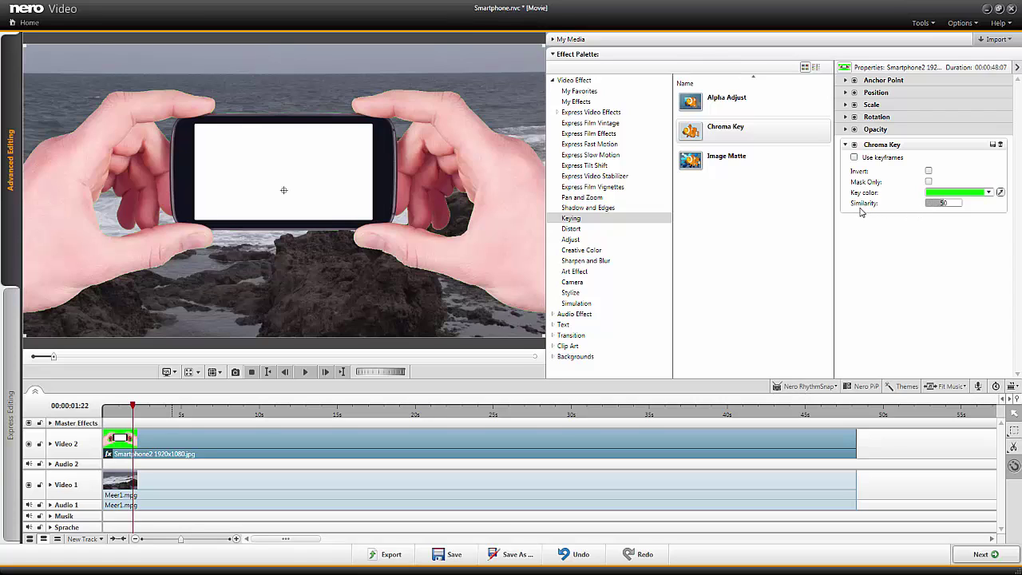
drag(938, 204, 957, 206)
- Add a new video track and place a second Meer1 clip on Video 3
click(82, 540)
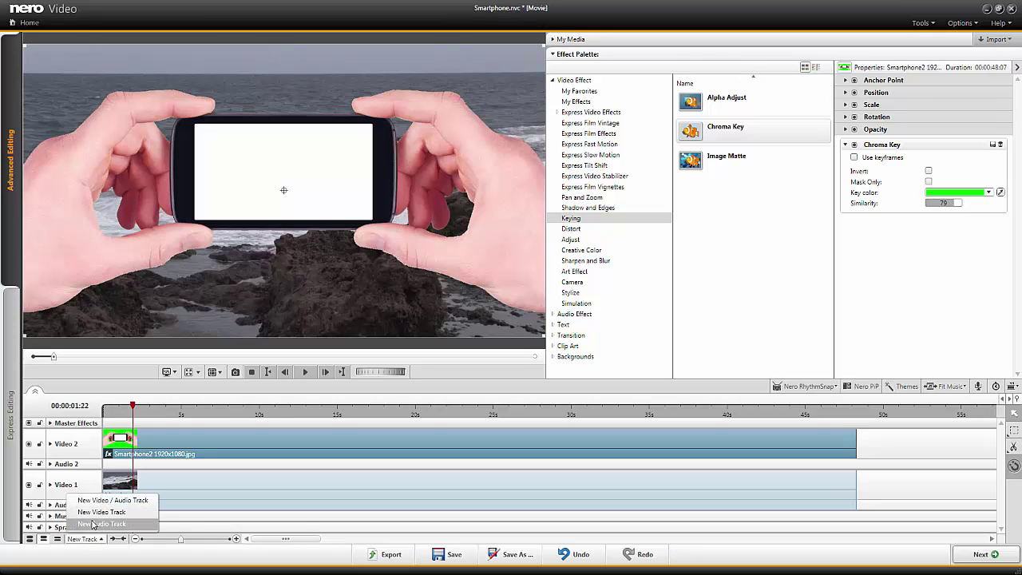
click(97, 512)
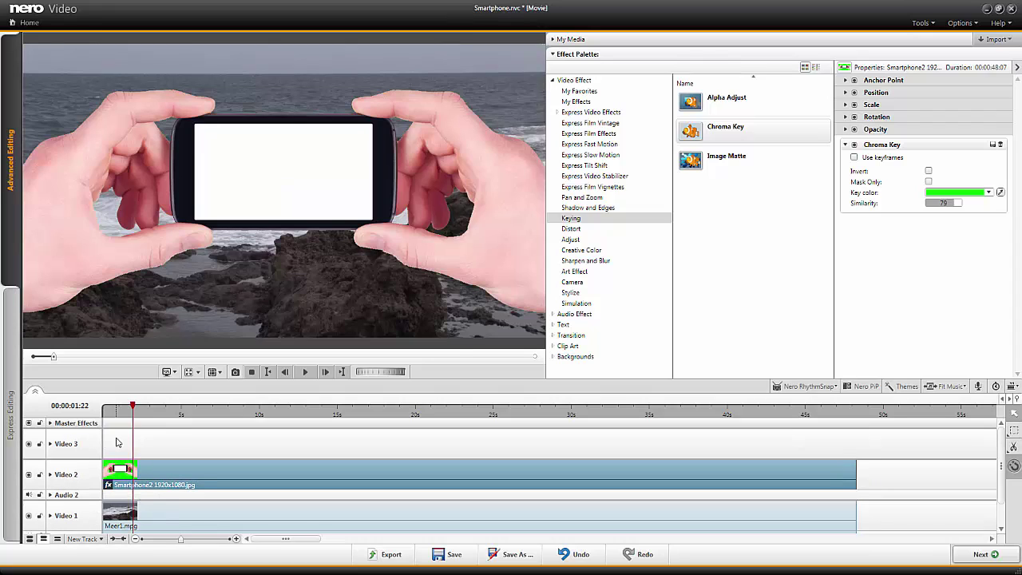
click(557, 40)
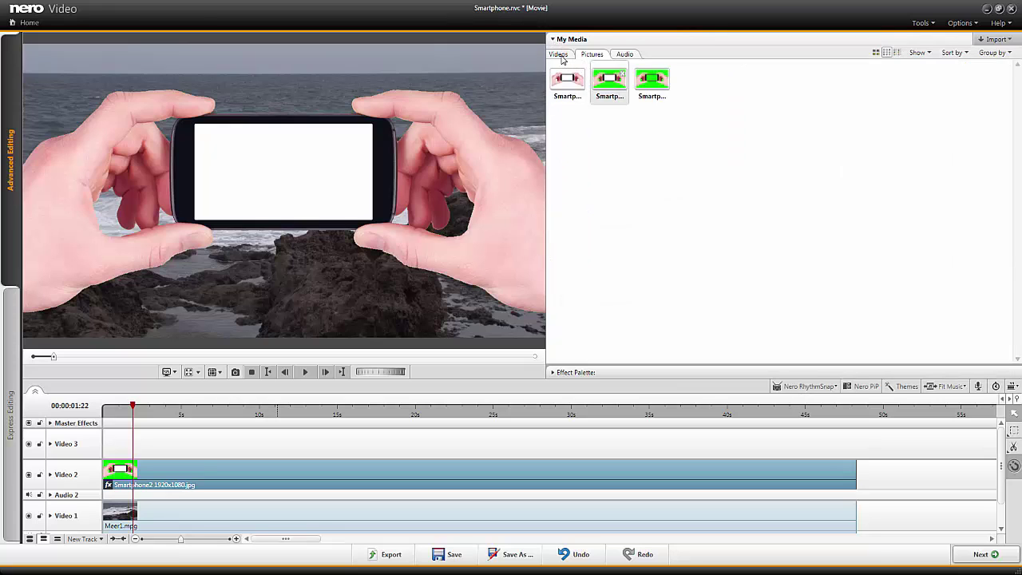
click(559, 54)
drag(569, 80, 103, 441)
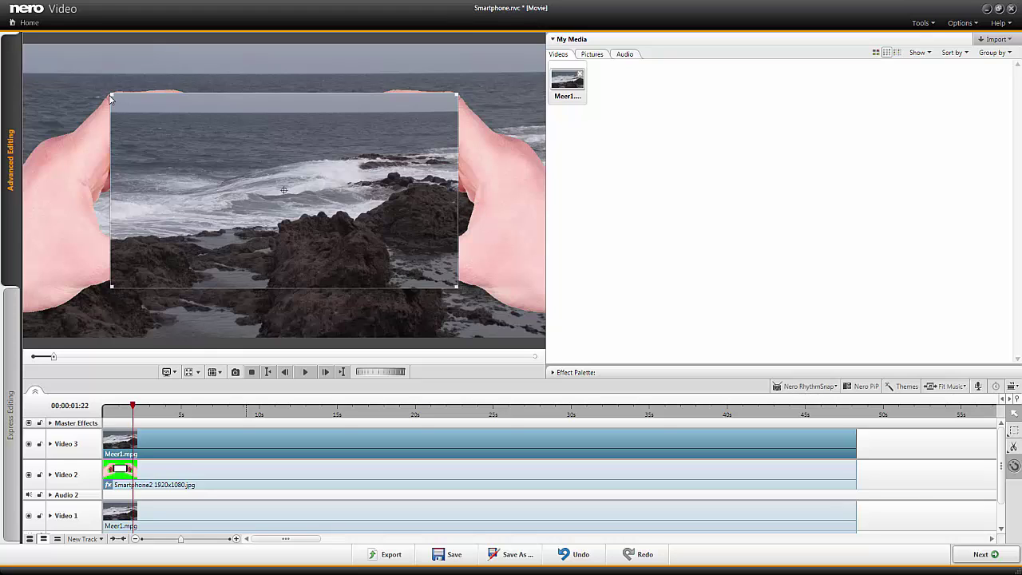
- Shrink the Video 3 sea overlay and move it up into the phone's screen
drag(111, 94, 161, 143)
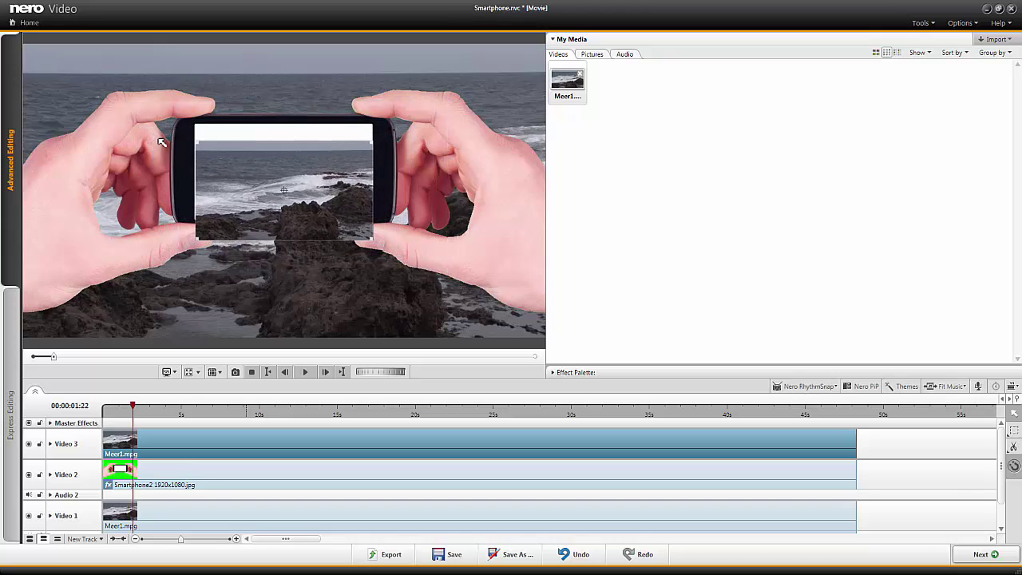
drag(241, 177, 239, 160)
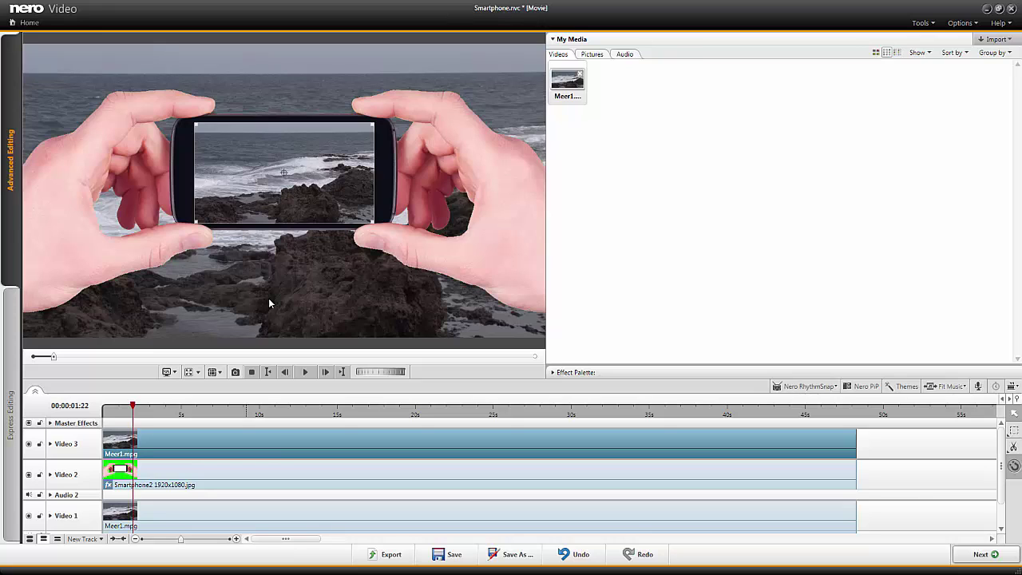
- Select the Video 3 sea clip and inspect its Position and Scale values
click(265, 475)
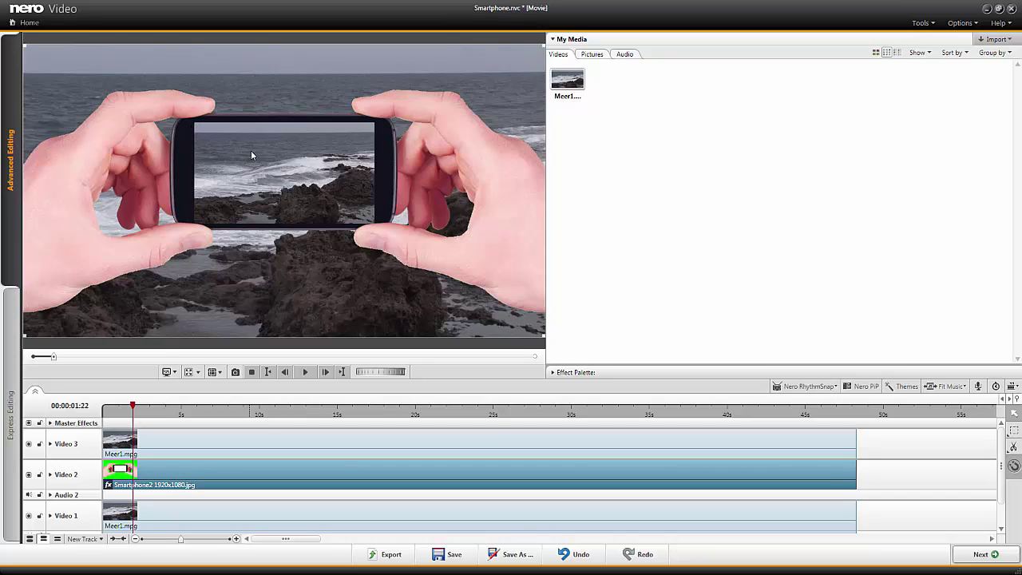
click(203, 452)
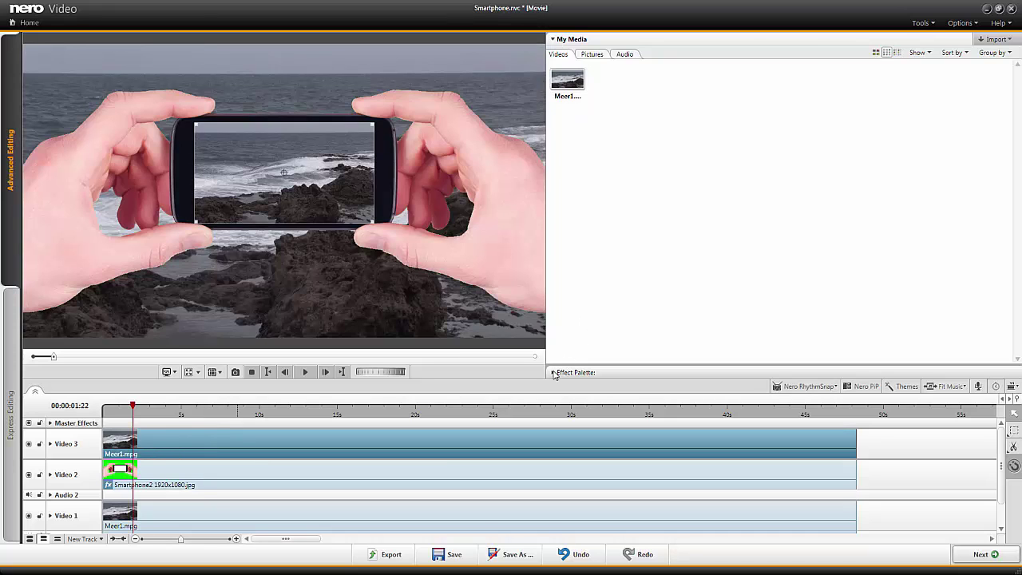
click(554, 372)
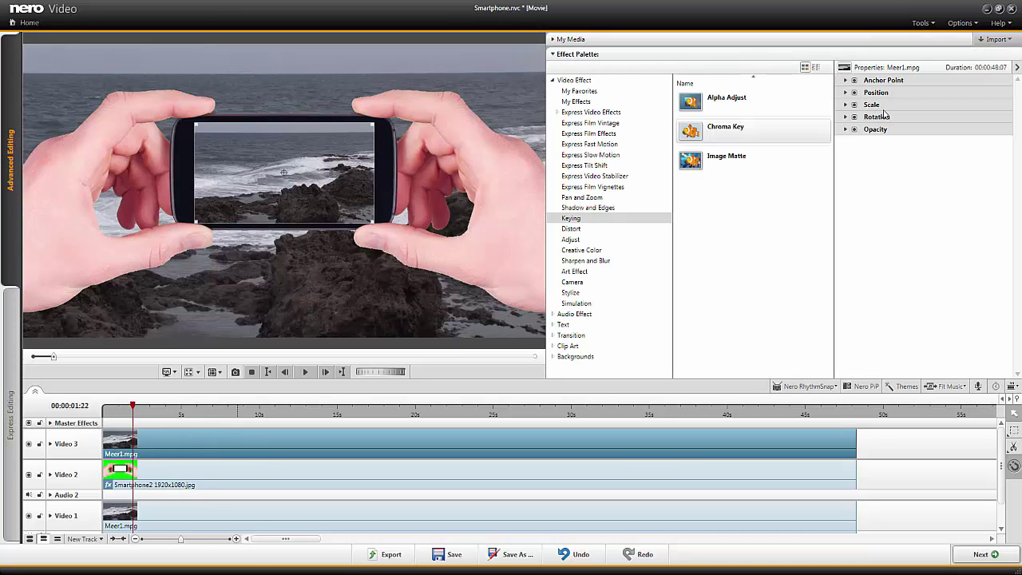
click(846, 94)
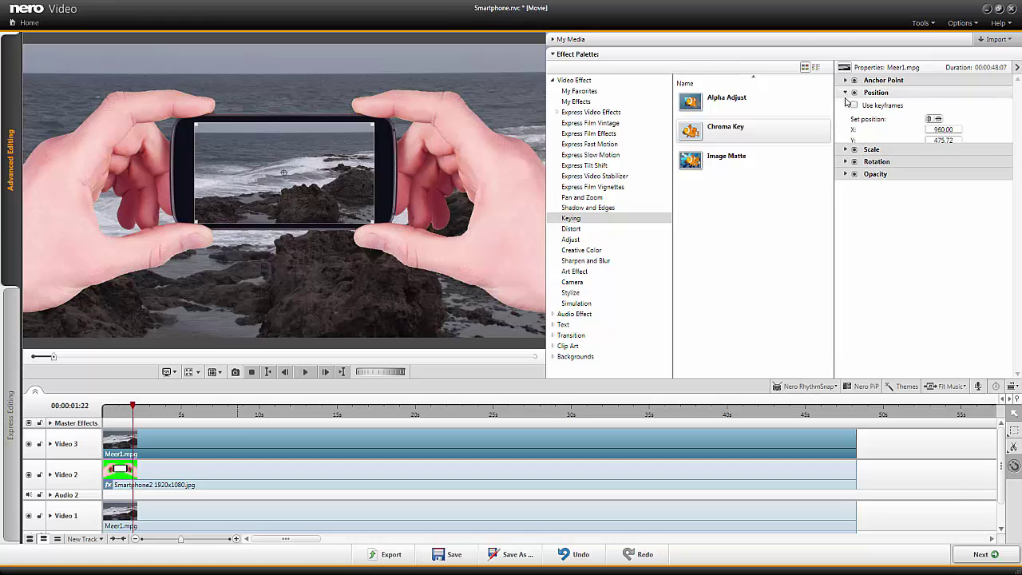
click(846, 157)
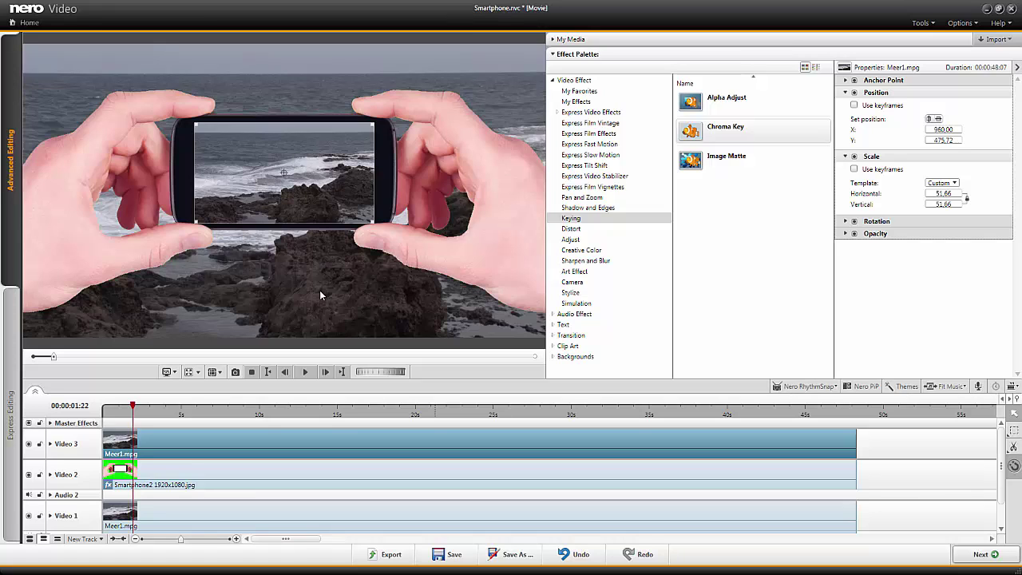
click(233, 512)
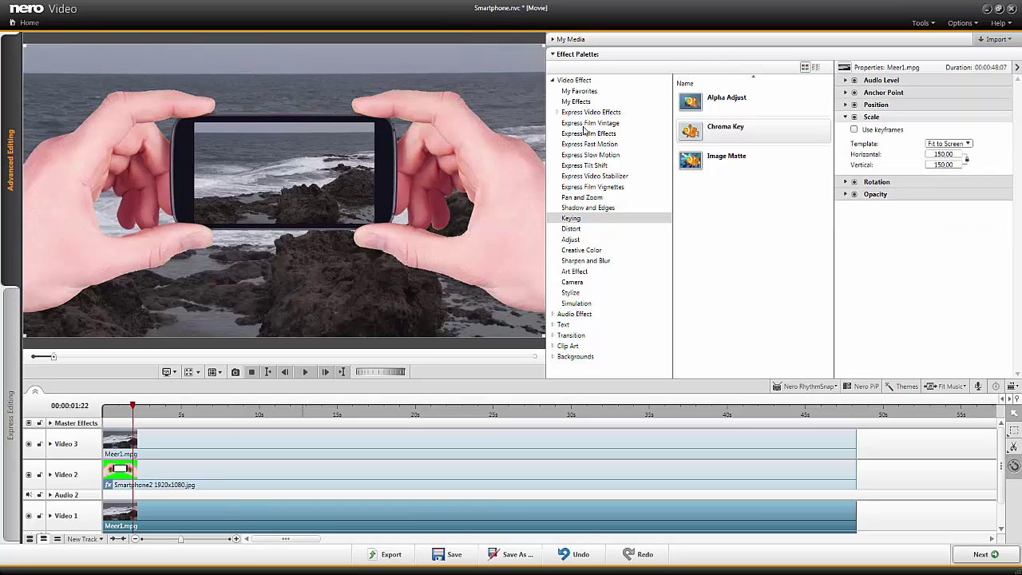
- Add Brightness and Contrast to both Meer1 clips, setting the background's contrast to 40
click(570, 240)
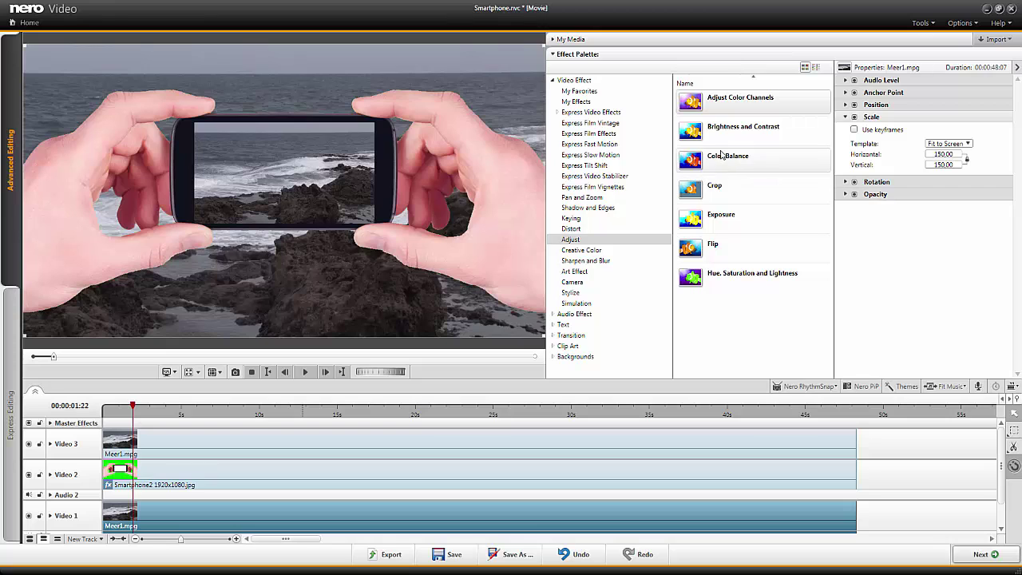
drag(687, 133, 263, 511)
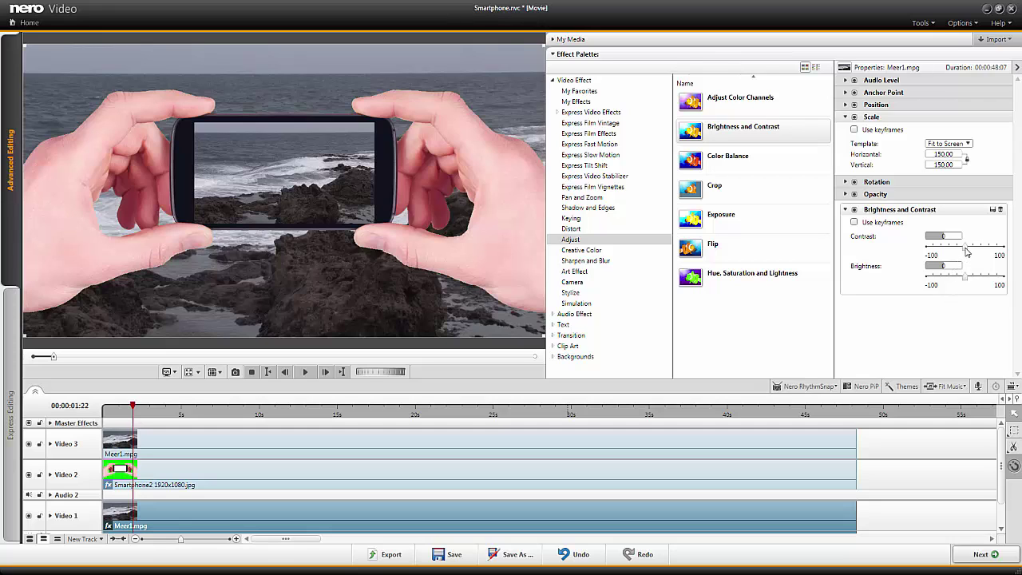
drag(968, 252, 981, 252)
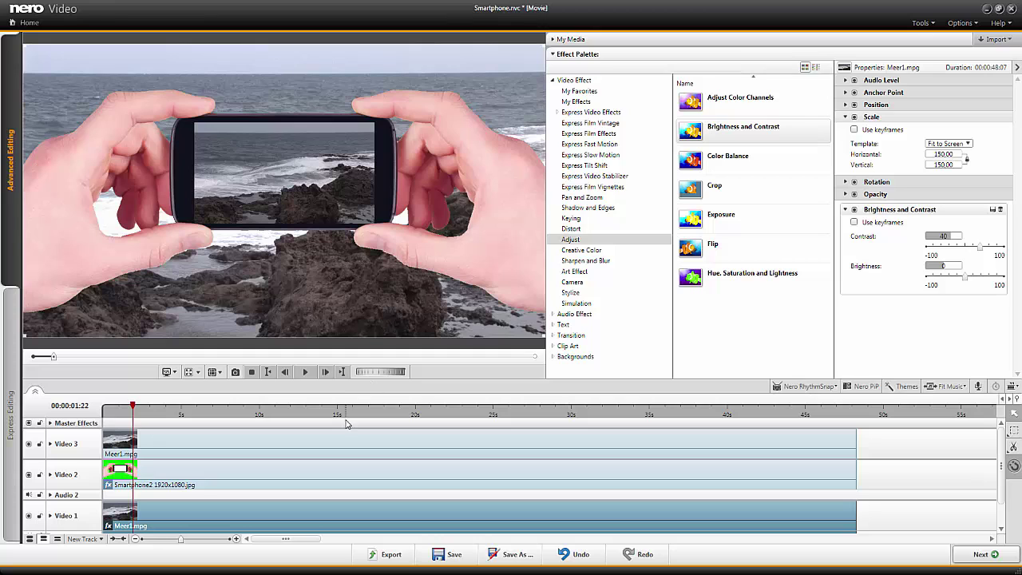
drag(707, 134, 243, 445)
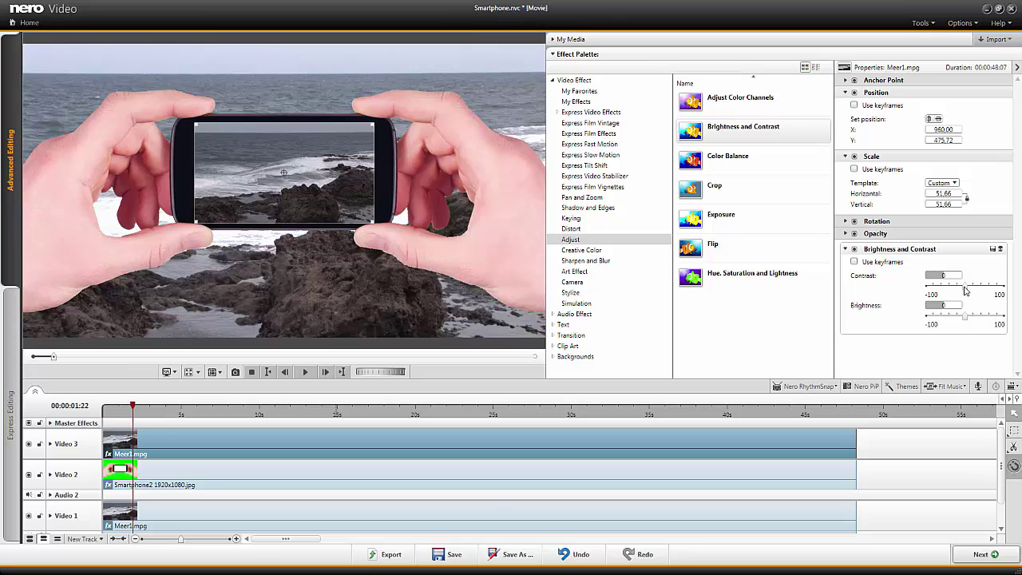
- Set the Video 3 Meer1 copy's Brightness and Contrast contrast to 50
drag(963, 292, 977, 291)
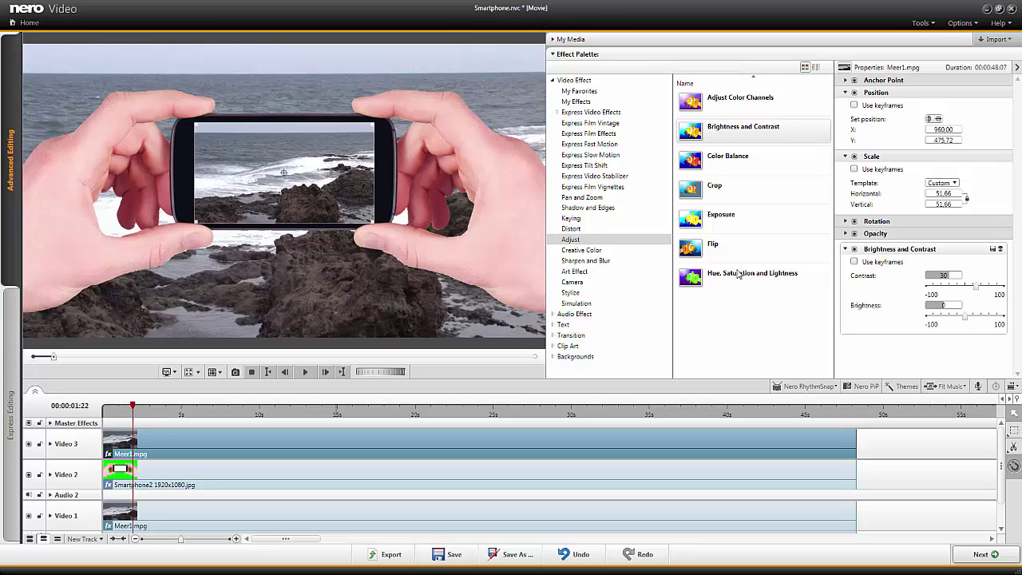
drag(975, 286, 986, 291)
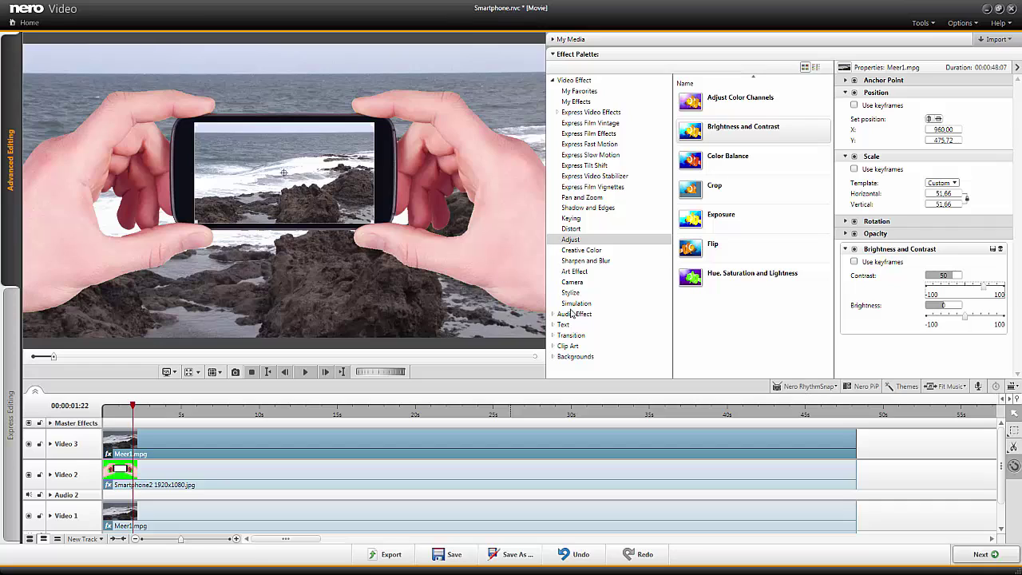
- Apply a Sharpen and Blur Gaussian Blur of amount 80 to the Meer1 clip on Video 1
click(598, 262)
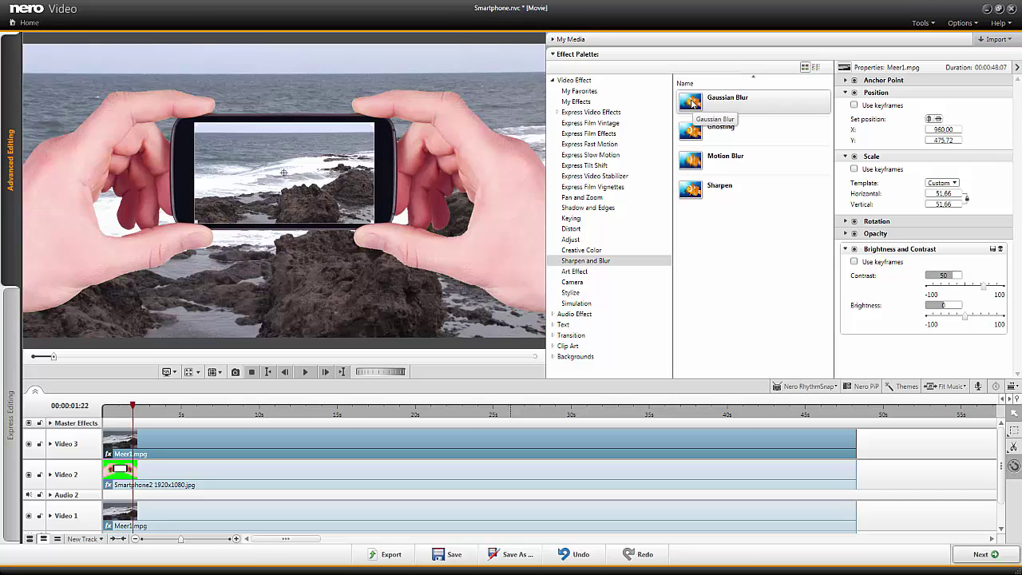
drag(691, 103, 259, 515)
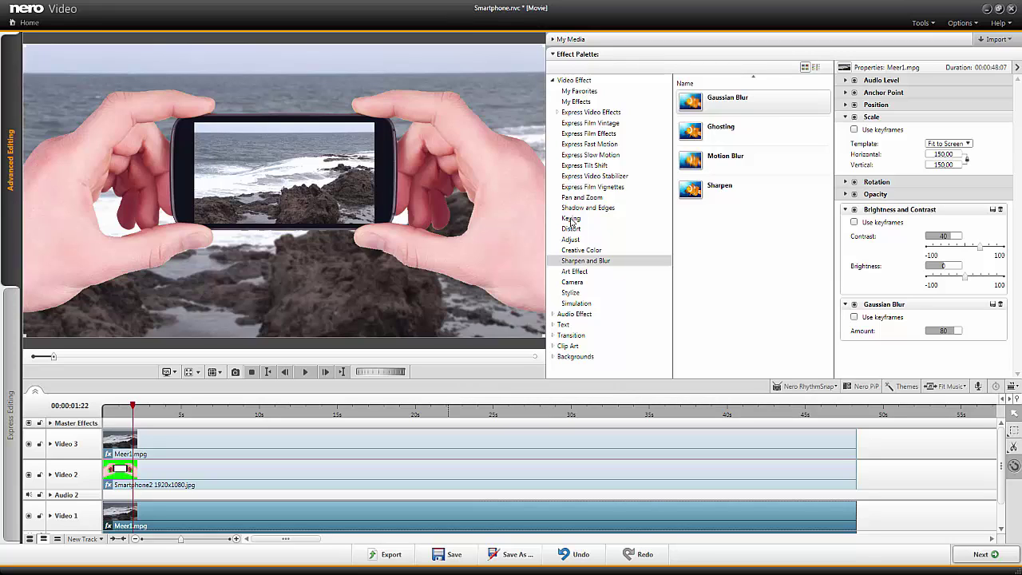
- Add Brightness and Contrast to the Smartphone2 clip on Video 2 and nudge its brightness slightly down
click(573, 240)
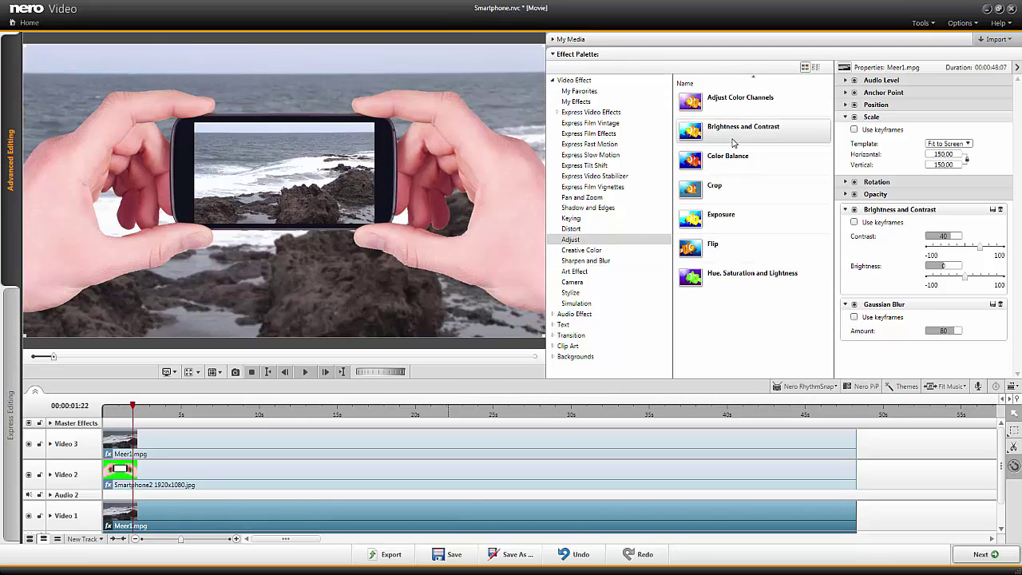
drag(733, 135, 258, 477)
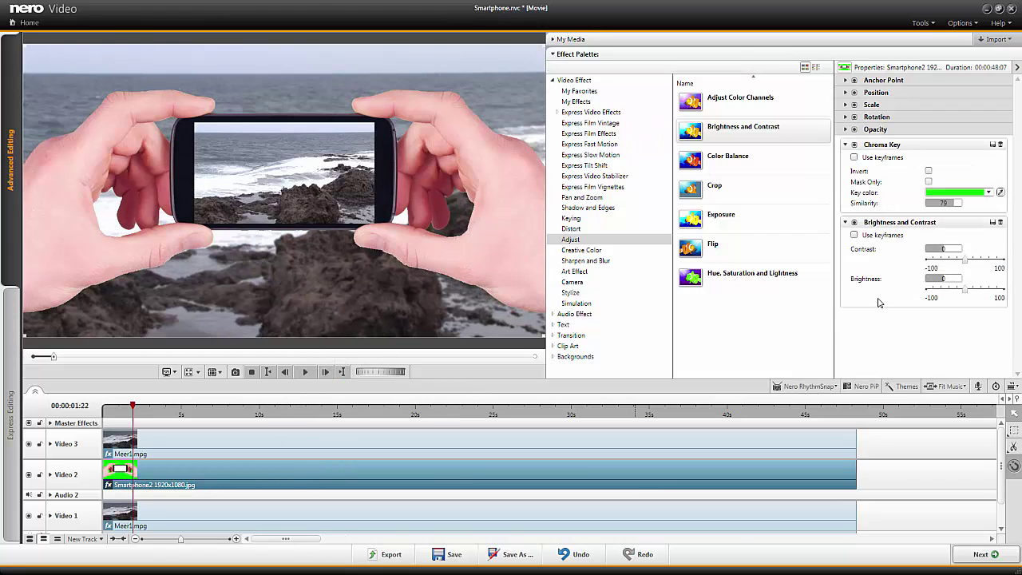
drag(964, 293, 962, 296)
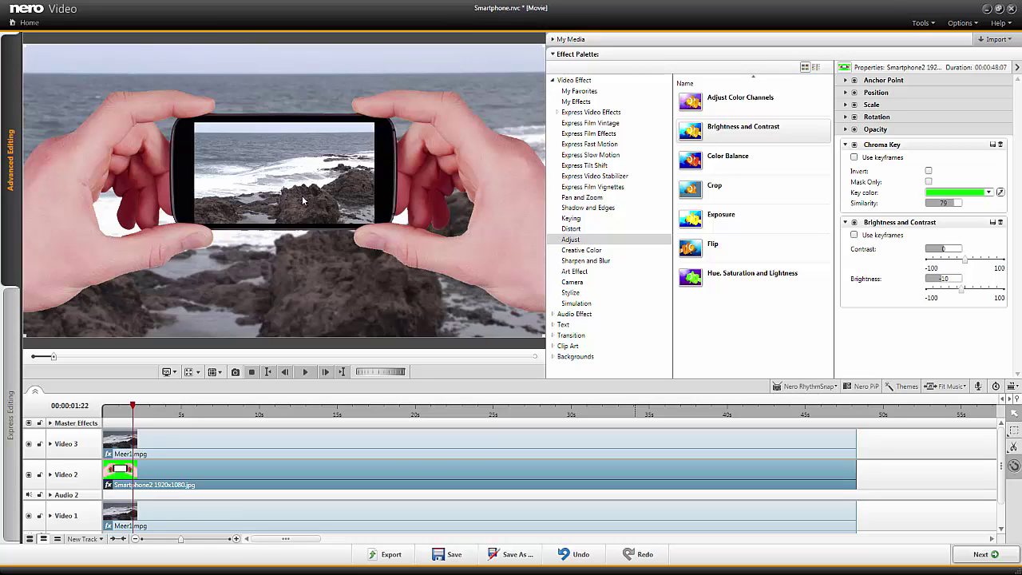
- Preview the movie from the start, then bring back the My Media library
key(Home)
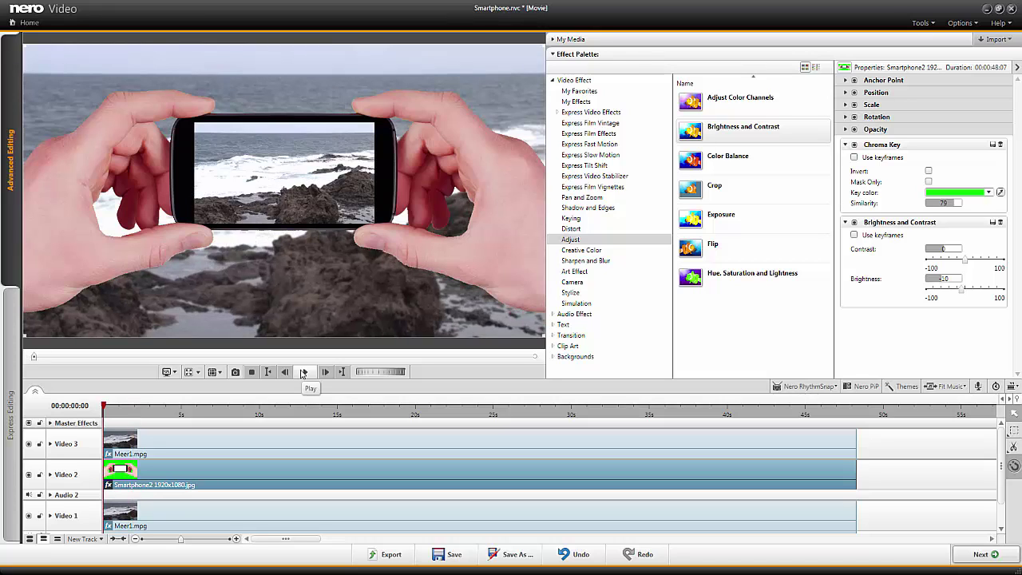
click(303, 372)
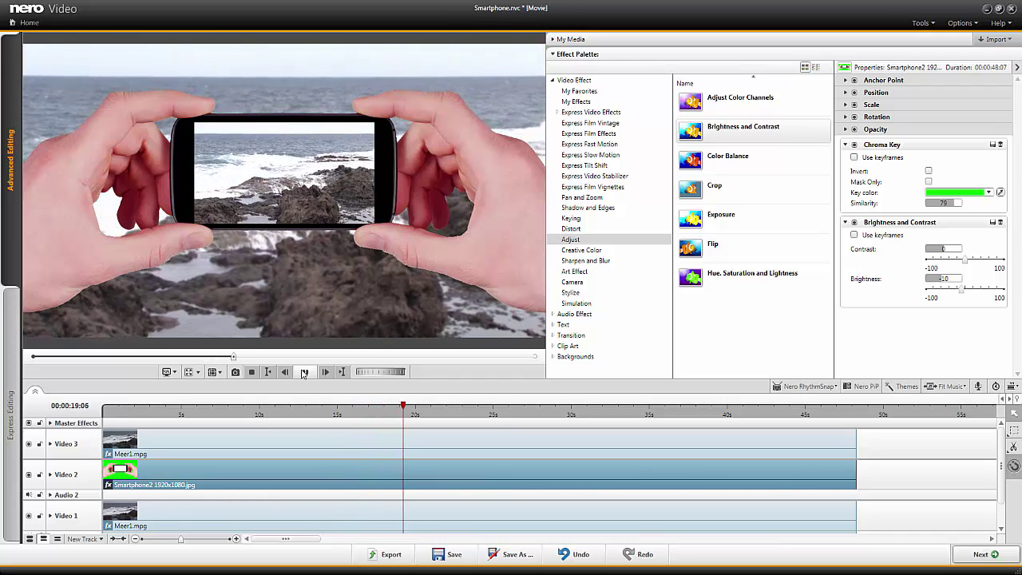
click(304, 372)
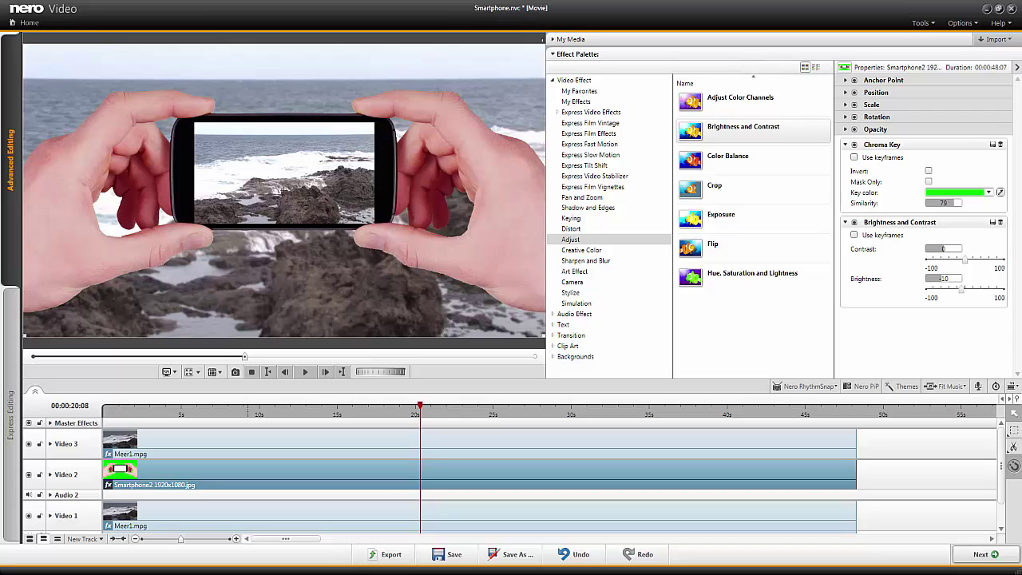
click(554, 40)
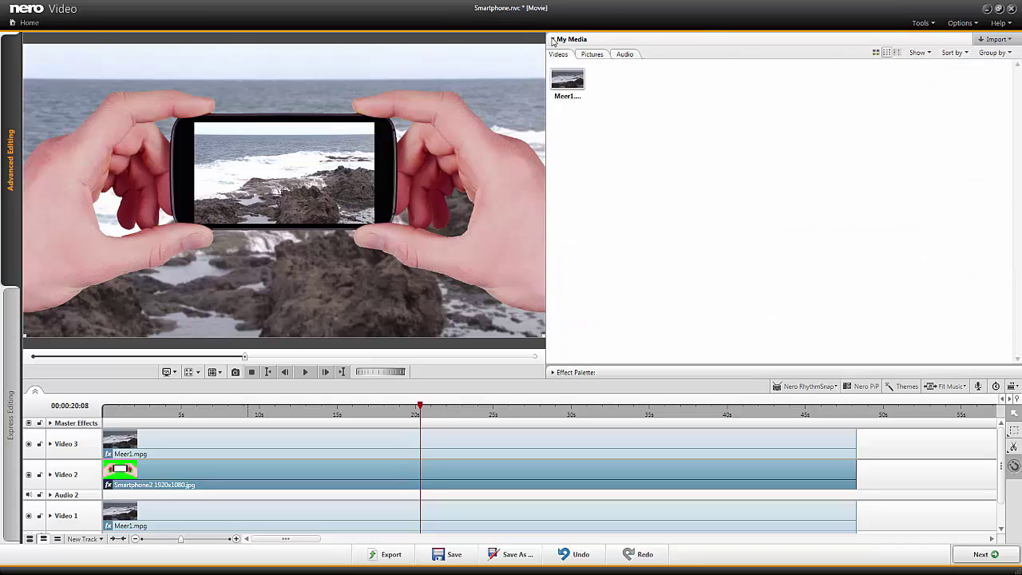
- Move Smartphone2 and the upper Meer1 clip to the timeline end, then stretch Smartphone3 along Video 2 to Meer1's length
click(591, 56)
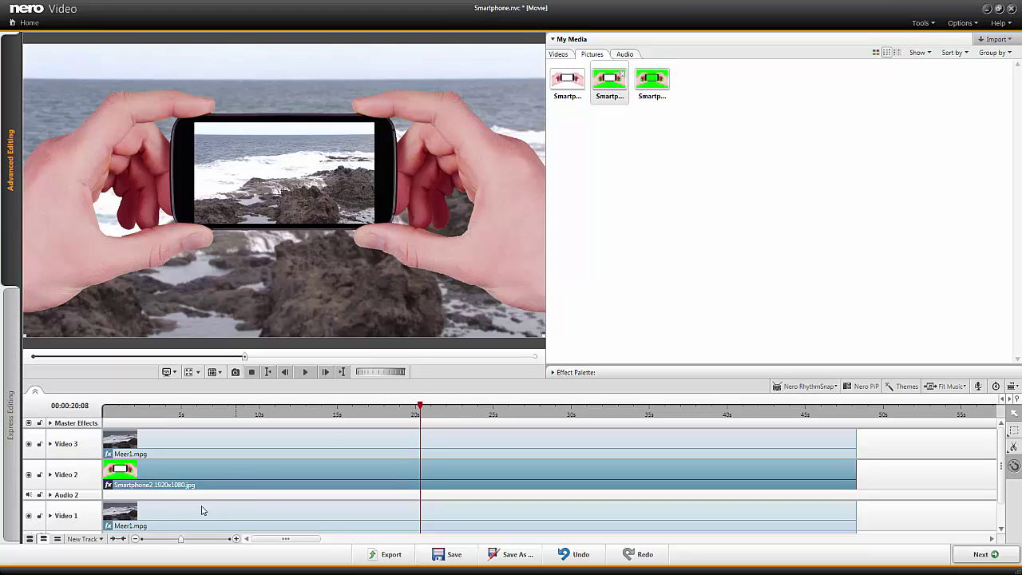
click(155, 477)
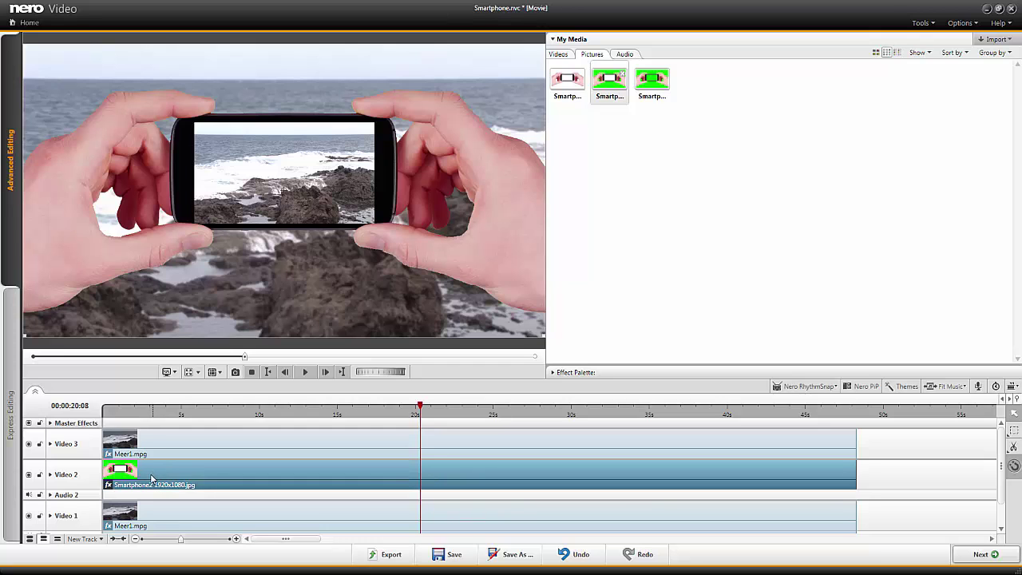
drag(146, 474, 938, 476)
drag(178, 455, 933, 444)
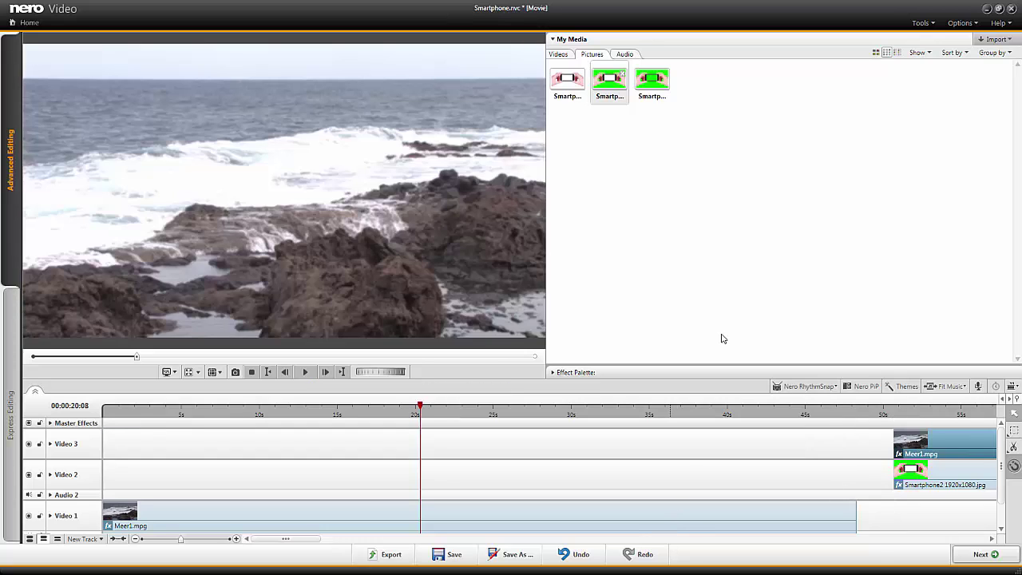
drag(651, 80, 108, 479)
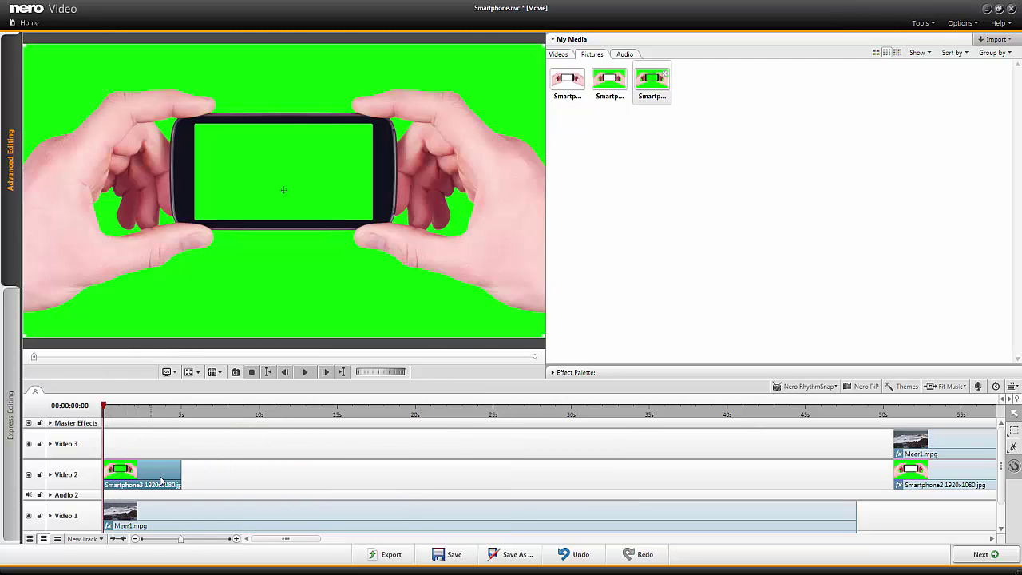
drag(182, 474, 851, 468)
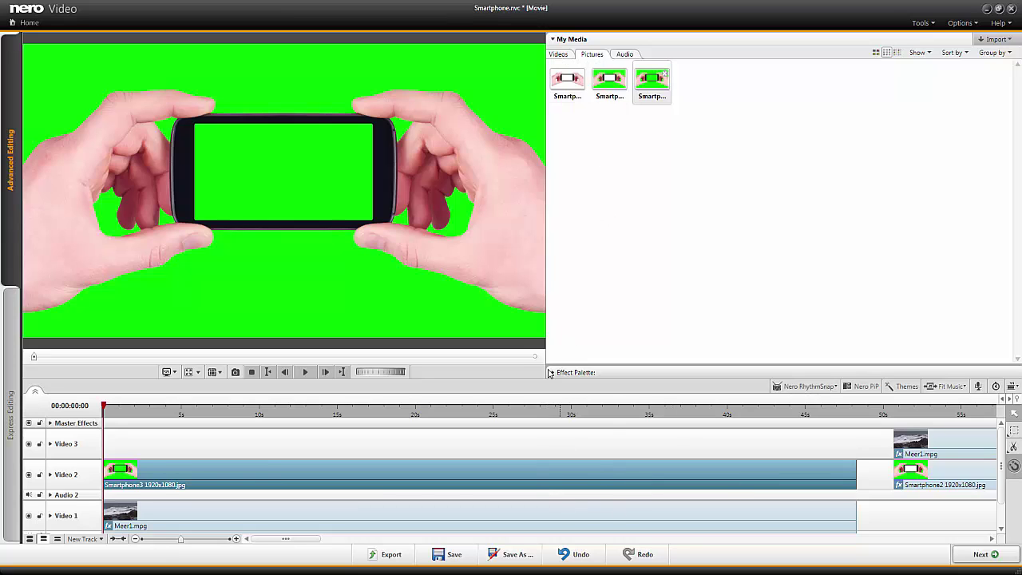
- Apply Chroma Key to Smartphone3, sampling its green background and raising similarity to about 72
click(551, 373)
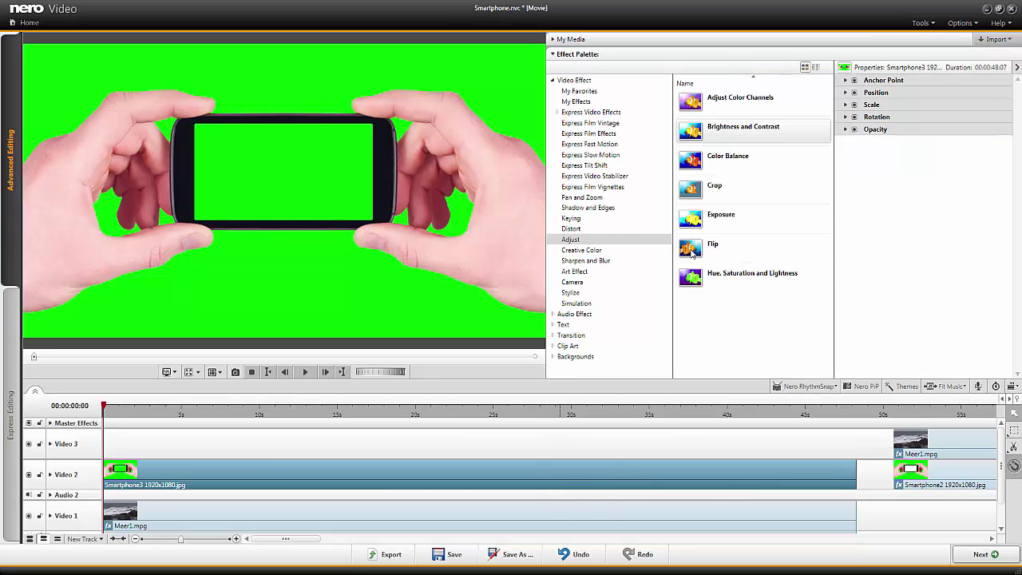
click(583, 218)
drag(688, 134, 253, 482)
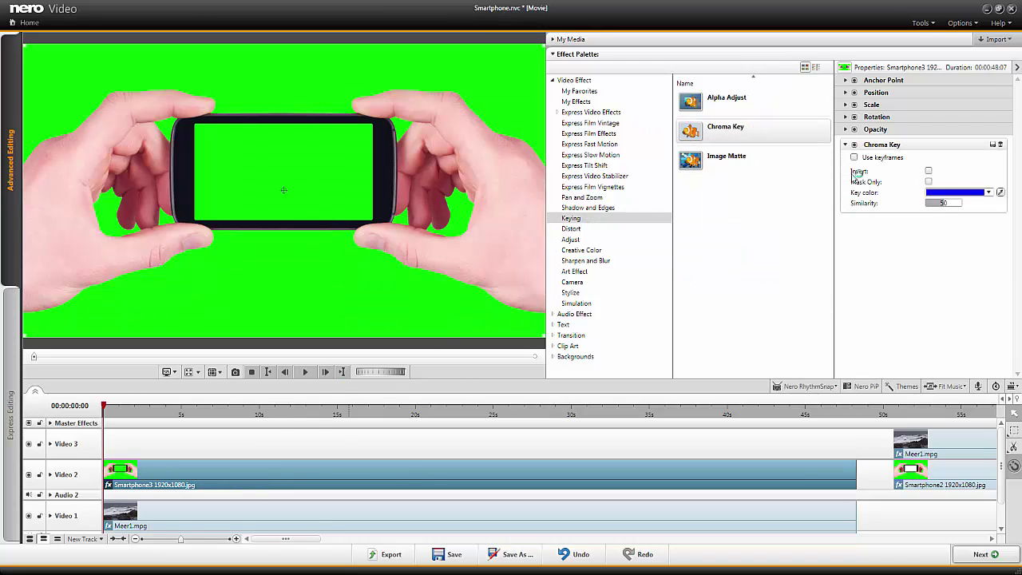
click(1001, 193)
click(290, 289)
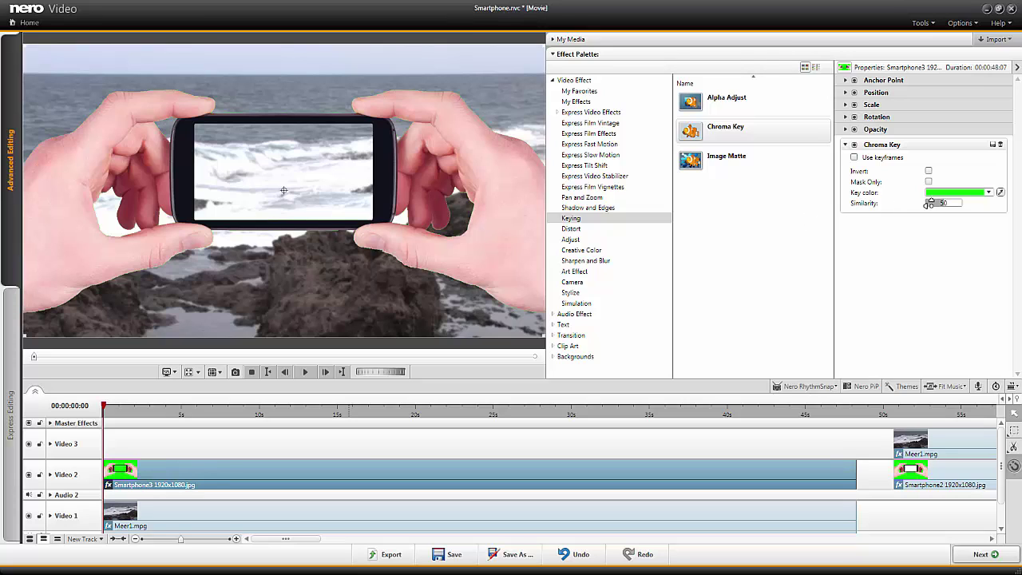
drag(928, 204, 958, 204)
click(962, 446)
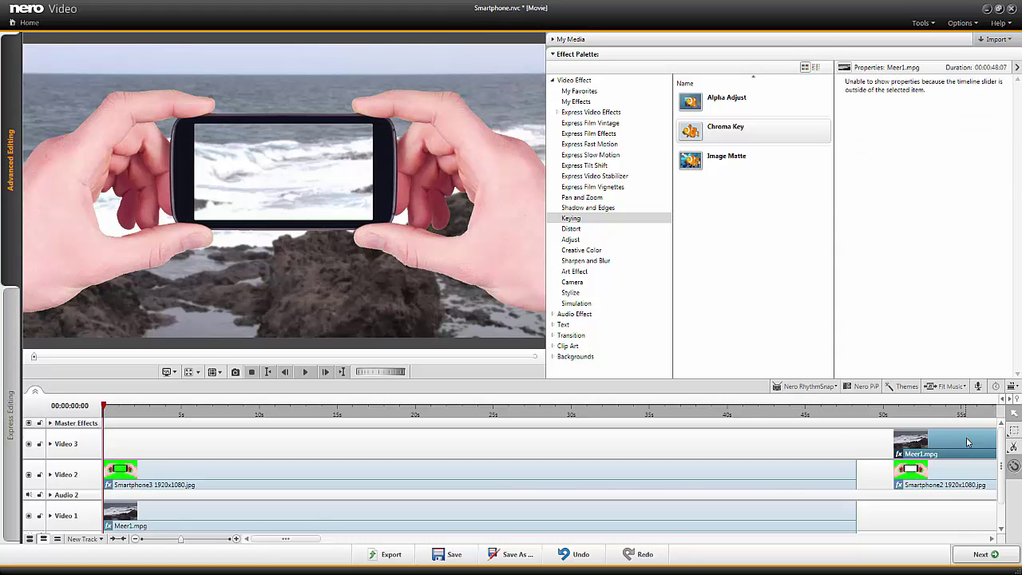
- Move Smartphone3 up to Video 3 and the scaled Meer1 clip to the start of Video 2
drag(967, 436, 157, 444)
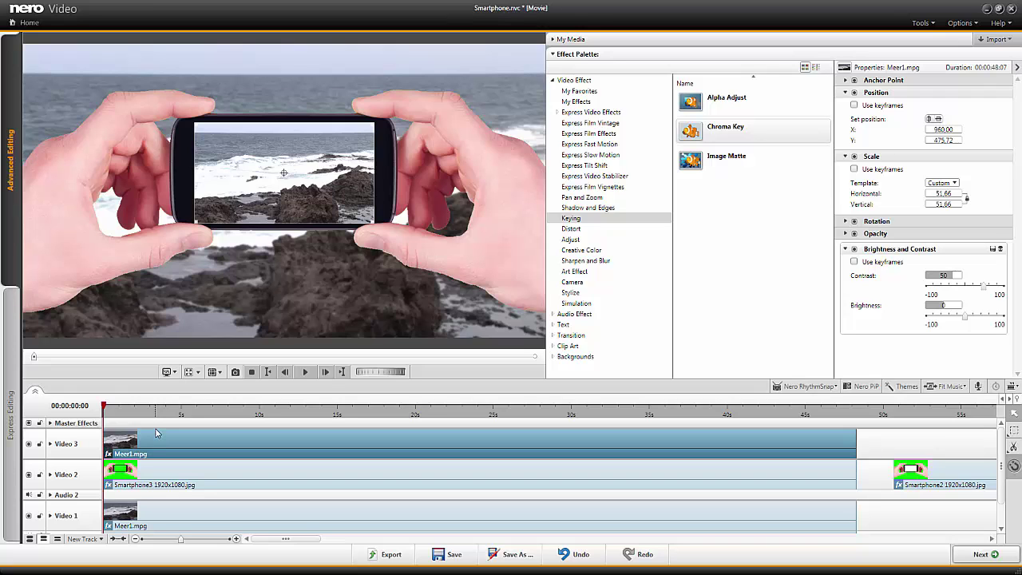
drag(142, 443, 920, 443)
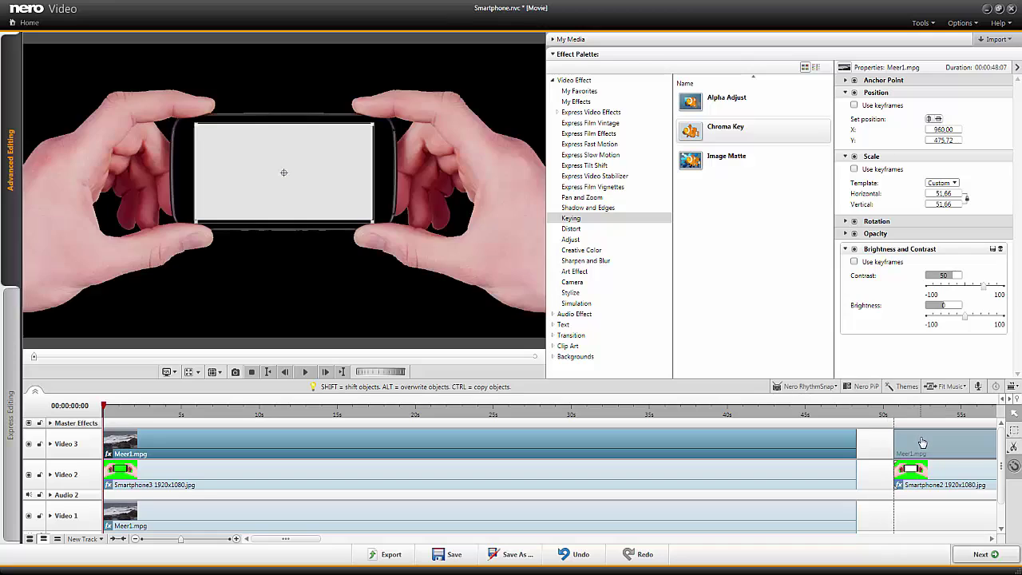
click(243, 465)
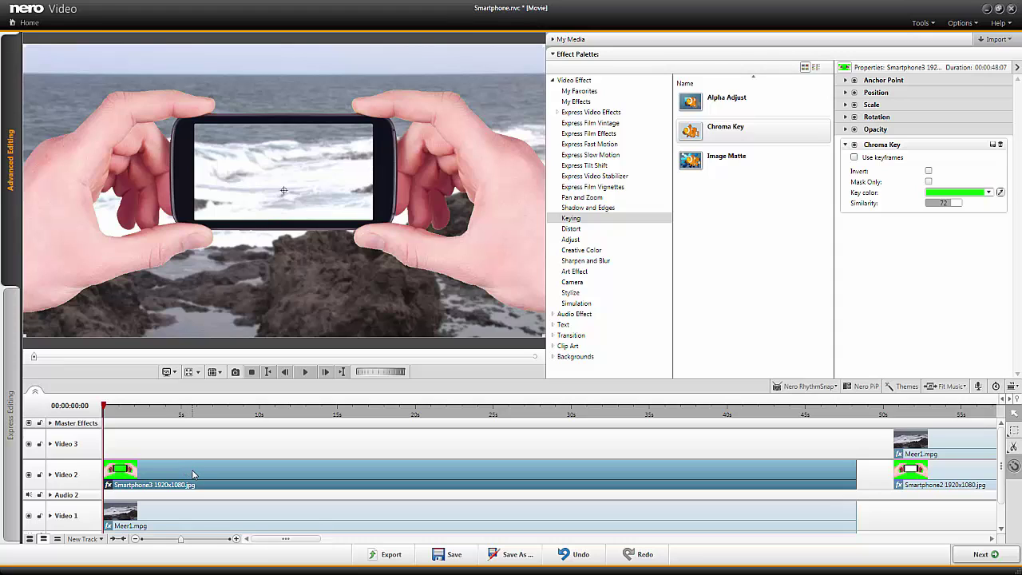
drag(191, 475, 196, 455)
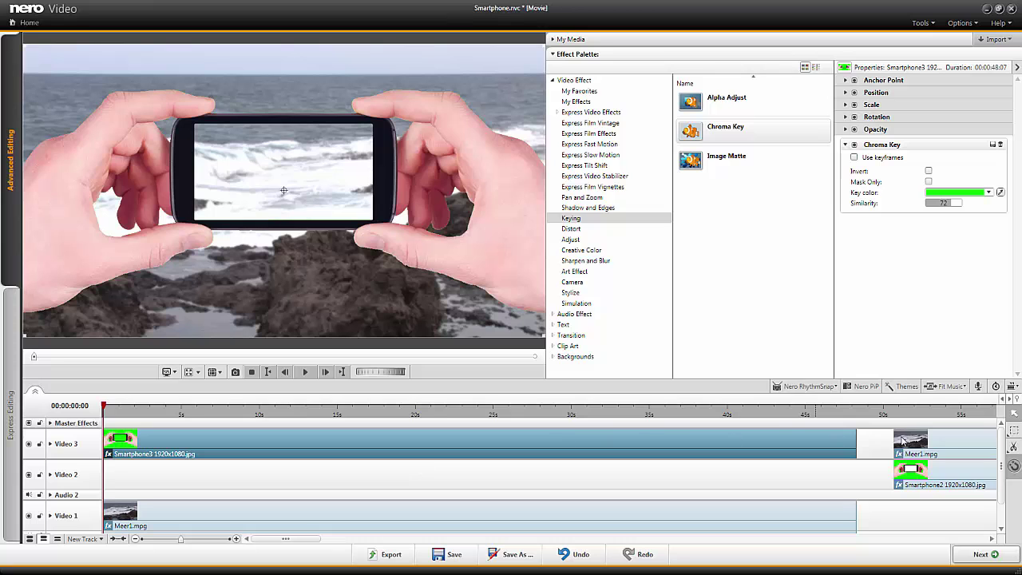
drag(936, 440, 149, 479)
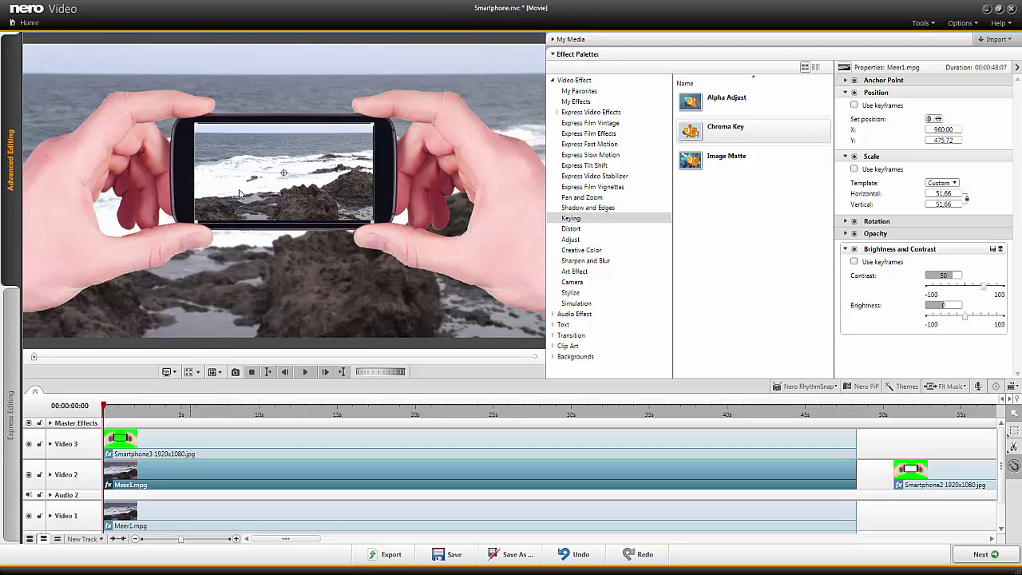
click(180, 435)
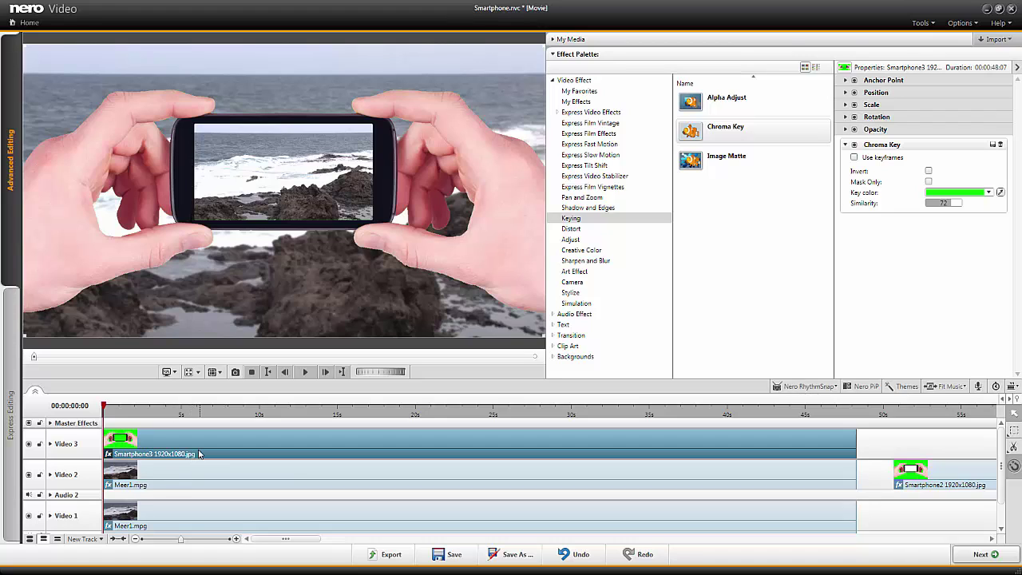
- Add Brightness and Contrast to the Smartphone3 clip on Video 3 with brightness just below 0
click(578, 242)
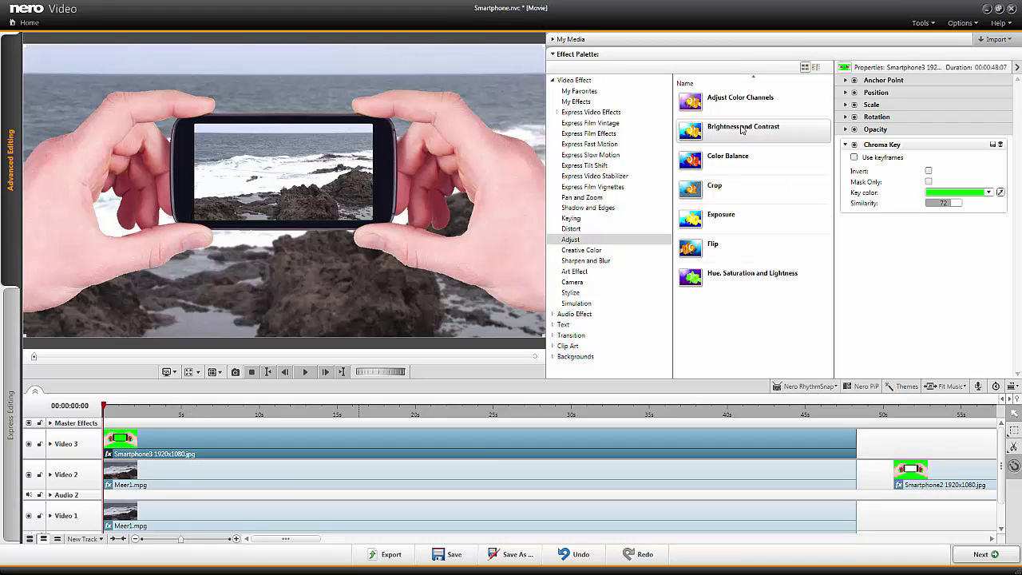
drag(726, 132, 295, 435)
drag(964, 294, 962, 296)
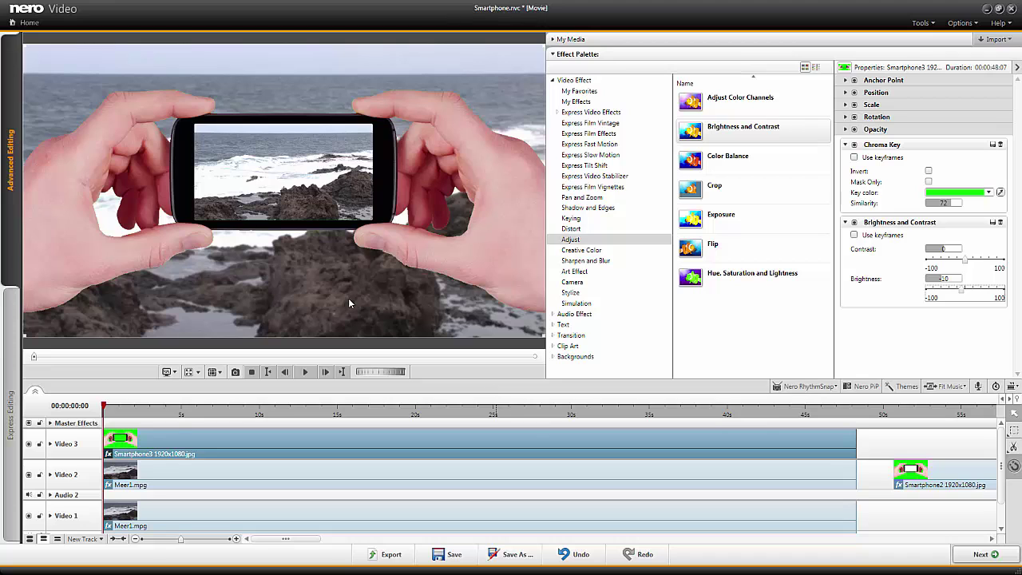
- Preview the Smartphone1 1920x1080.jpg picture from the My Media Pictures tab
click(555, 37)
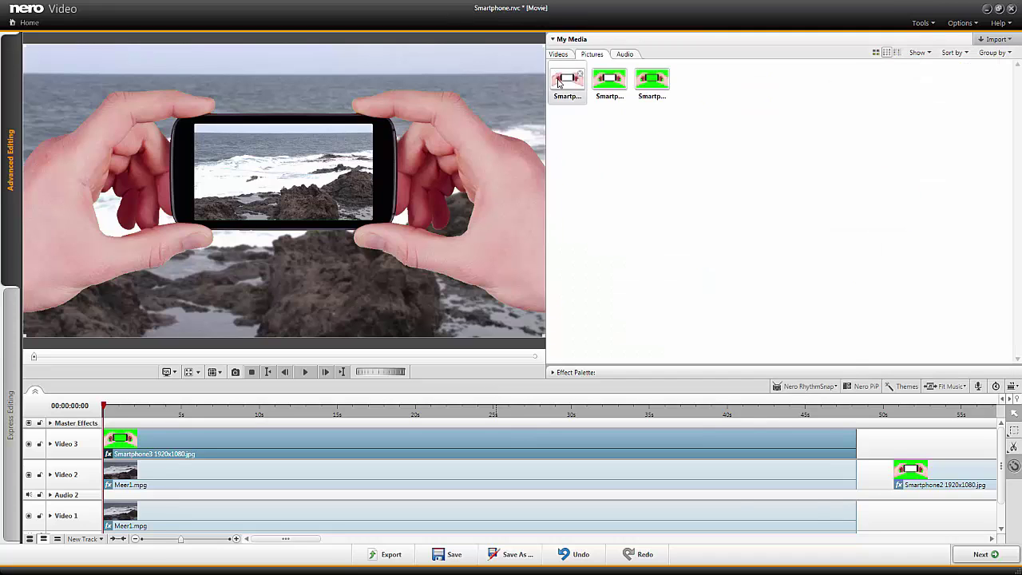
double_click(560, 83)
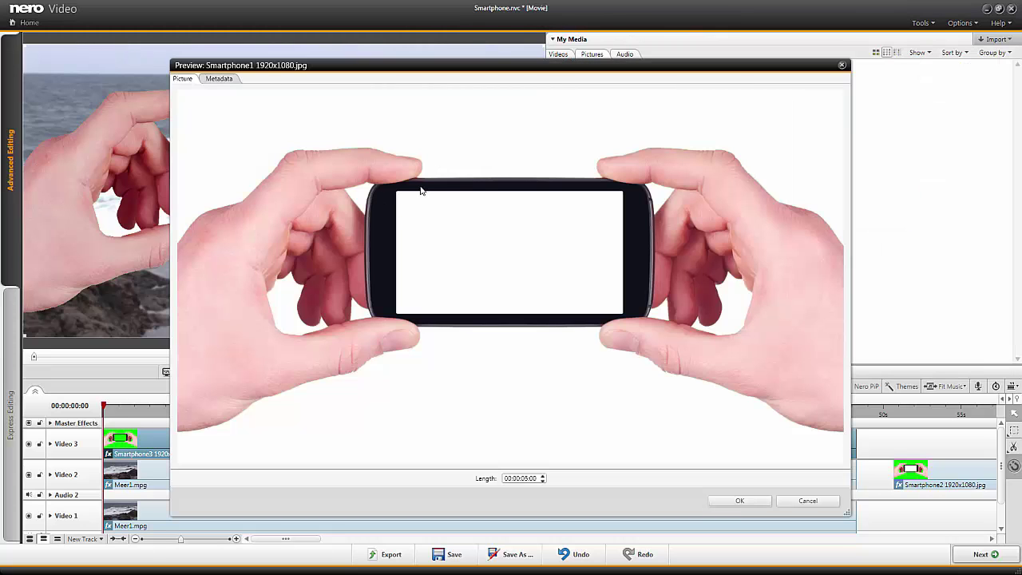